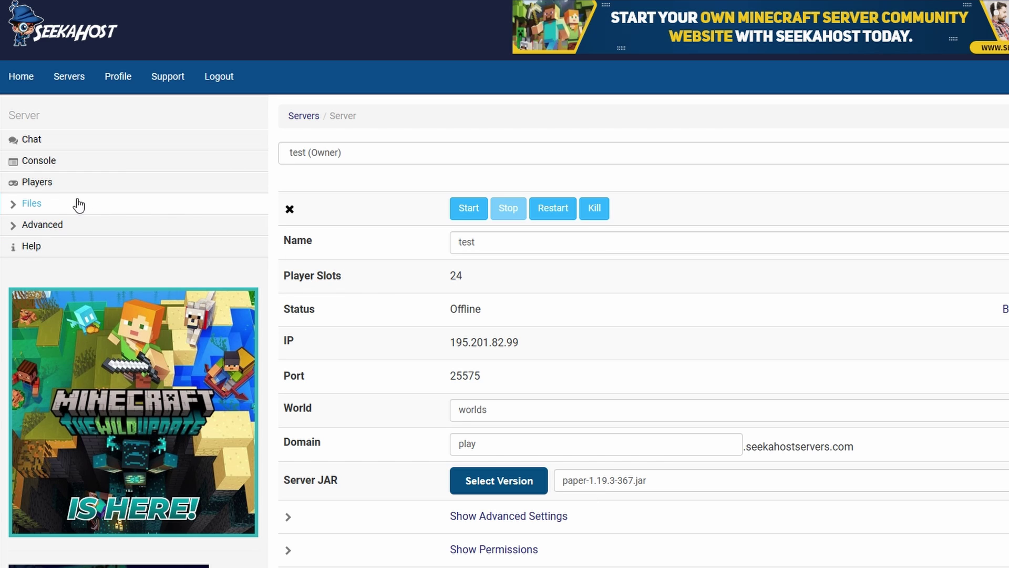
Open the Spigot Plugin List under Files and filter it by the name 'dynmap'.
{"action": "left_click", "coordinate": [61, 206]}
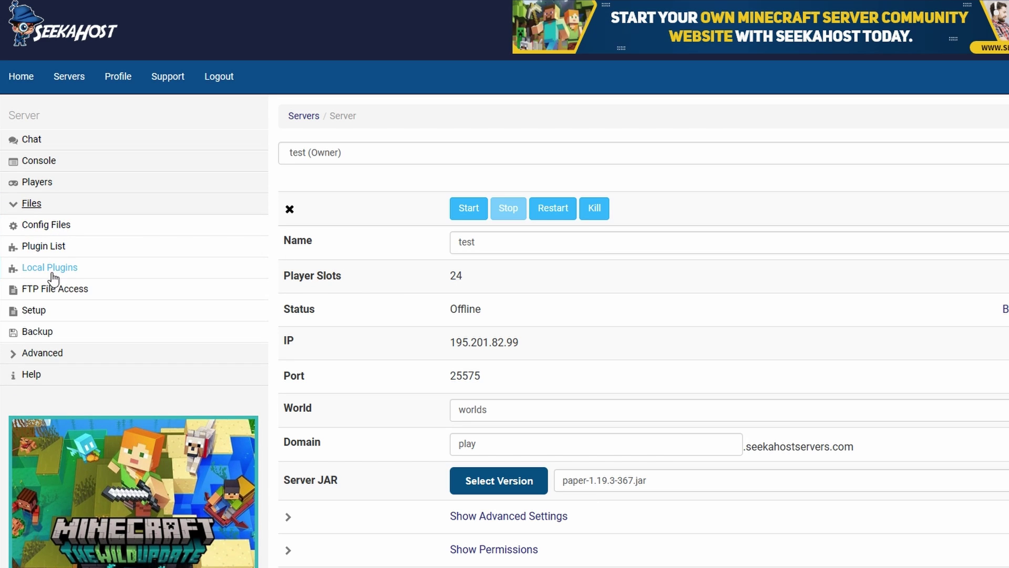
{"action": "left_click", "coordinate": [40, 247]}
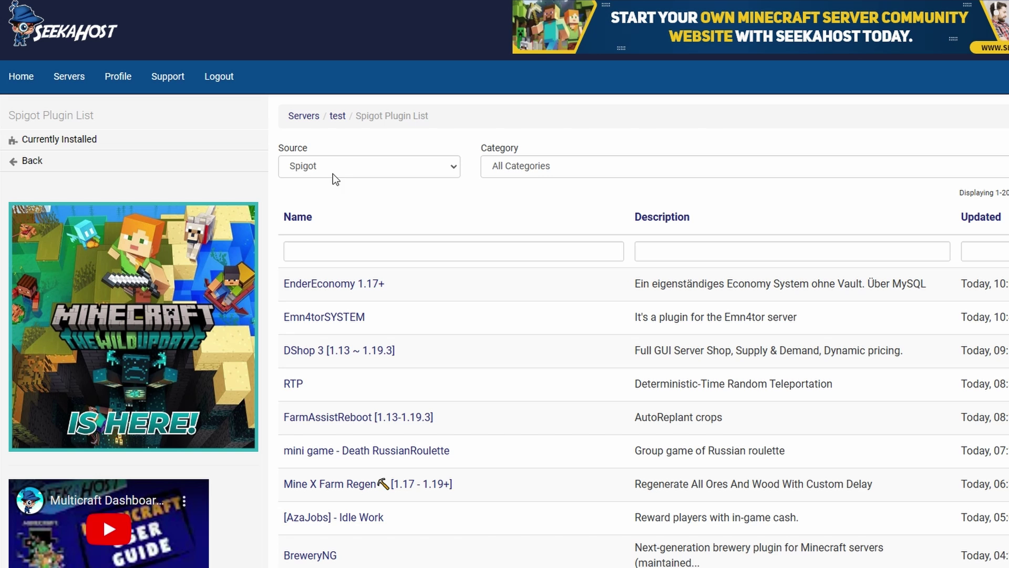
{"action": "left_click", "coordinate": [321, 248]}
{"action": "type", "text": "dynmap"}
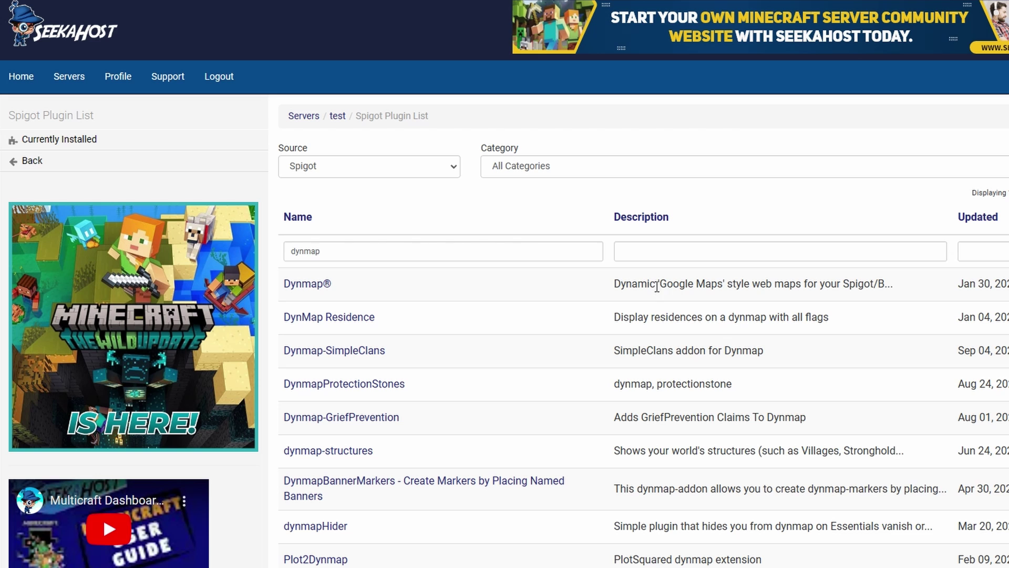
Install Dynmap® version v3.4 on the test server from its plugin details page.
{"action": "left_click", "coordinate": [303, 285]}
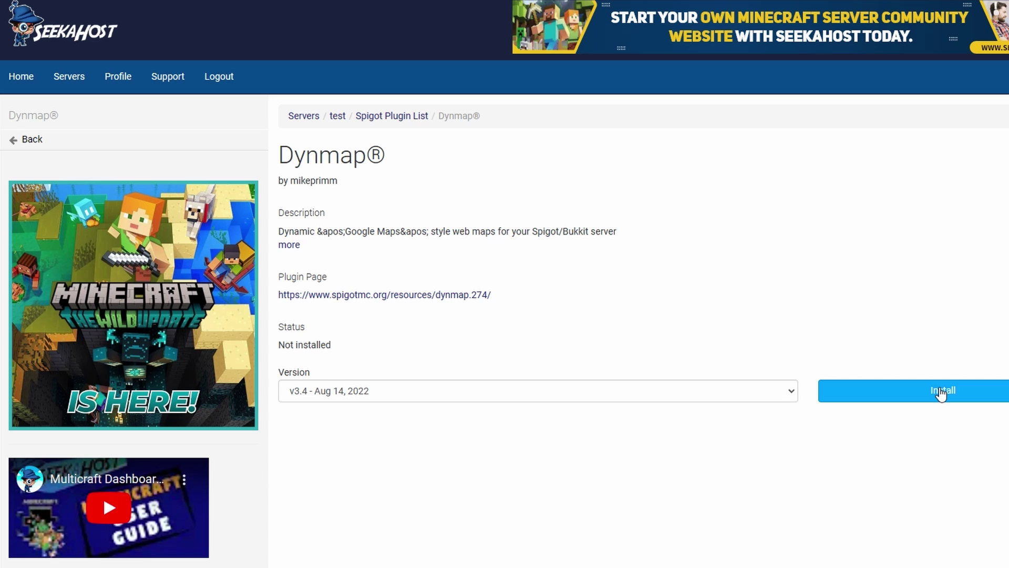
{"action": "left_click", "coordinate": [941, 391]}
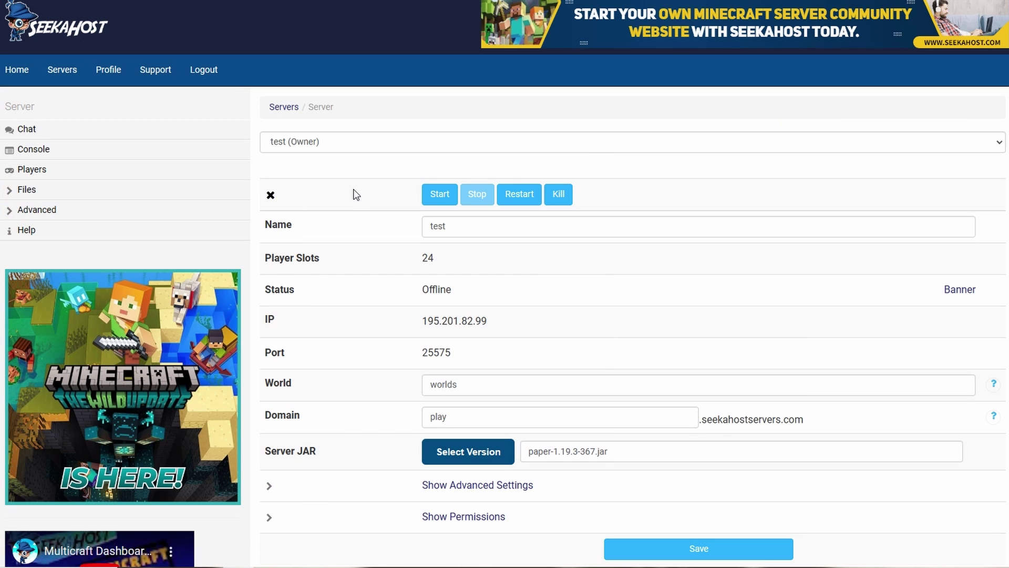
Open FTP File Access from the server's Files menu.
{"action": "left_click", "coordinate": [73, 192]}
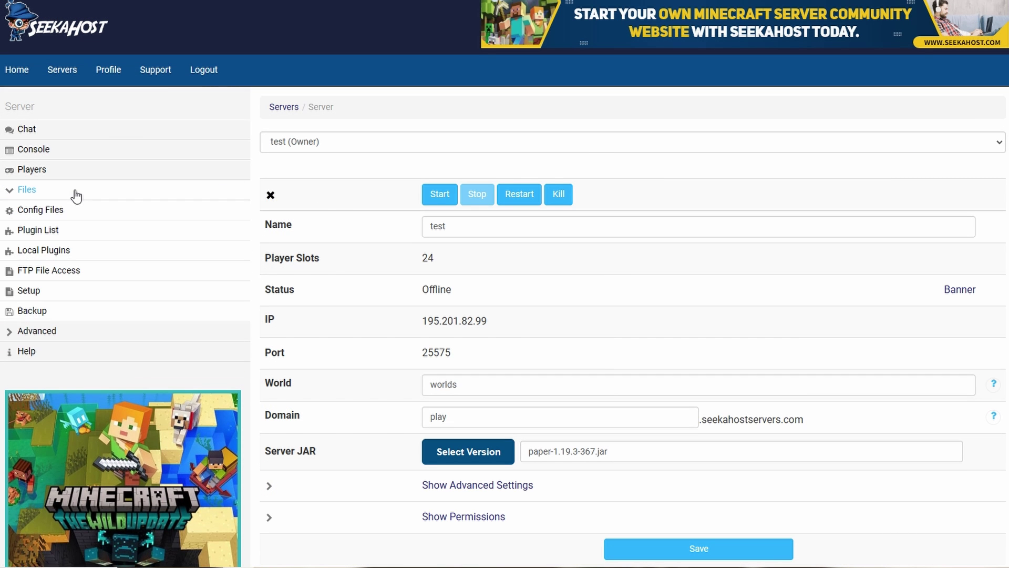
{"action": "left_click", "coordinate": [57, 272]}
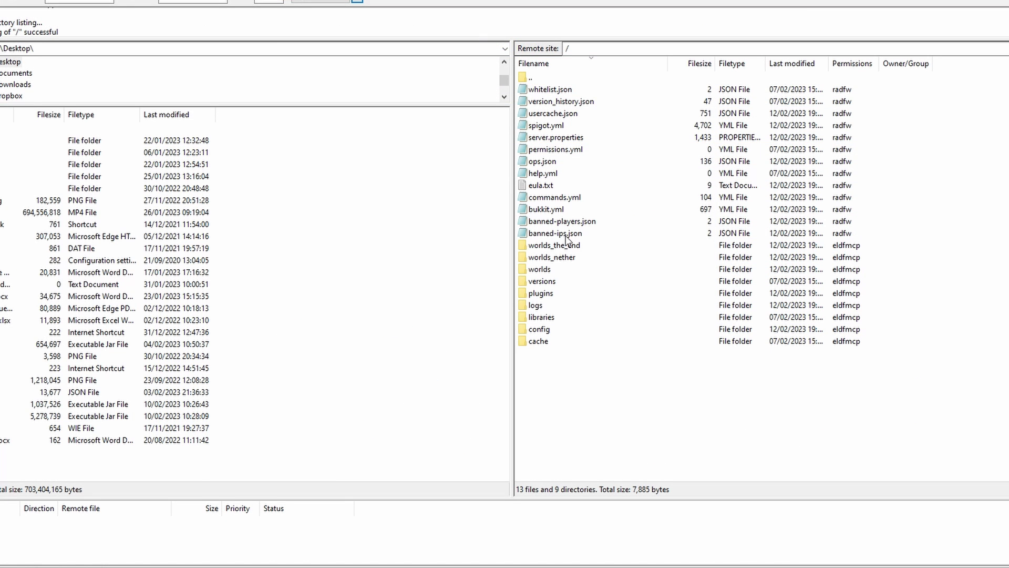
Upload Dynmap-3.4-spigot.jar from the local Desktop into the remote plugins folder.
{"action": "double_click", "coordinate": [546, 295]}
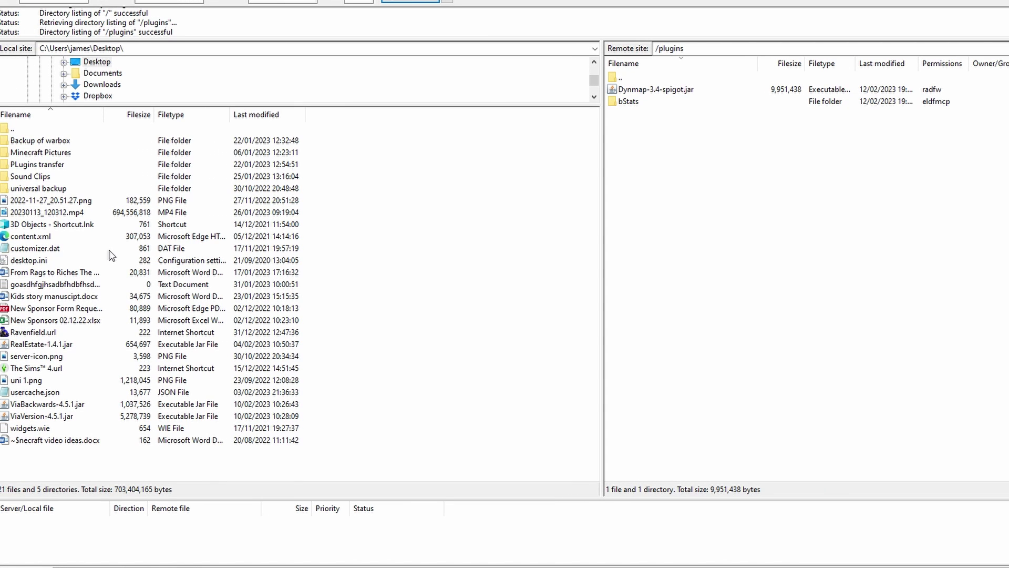
{"action": "left_click_drag", "start_coordinate": [35, 416], "coordinate": [707, 240]}
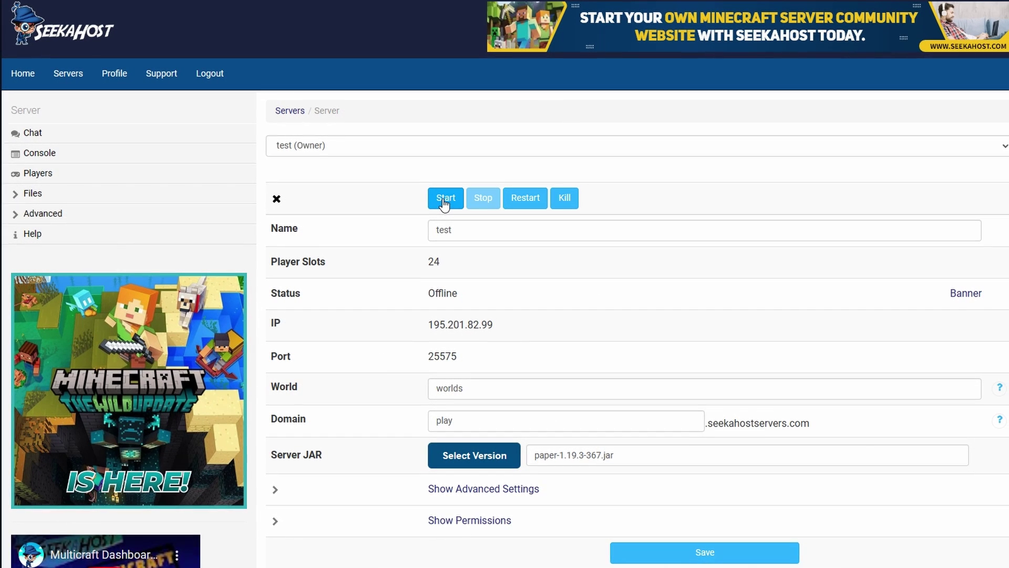
Start the test server until it shows Online, 0/24 players, then stop it.
{"action": "left_click", "coordinate": [444, 202]}
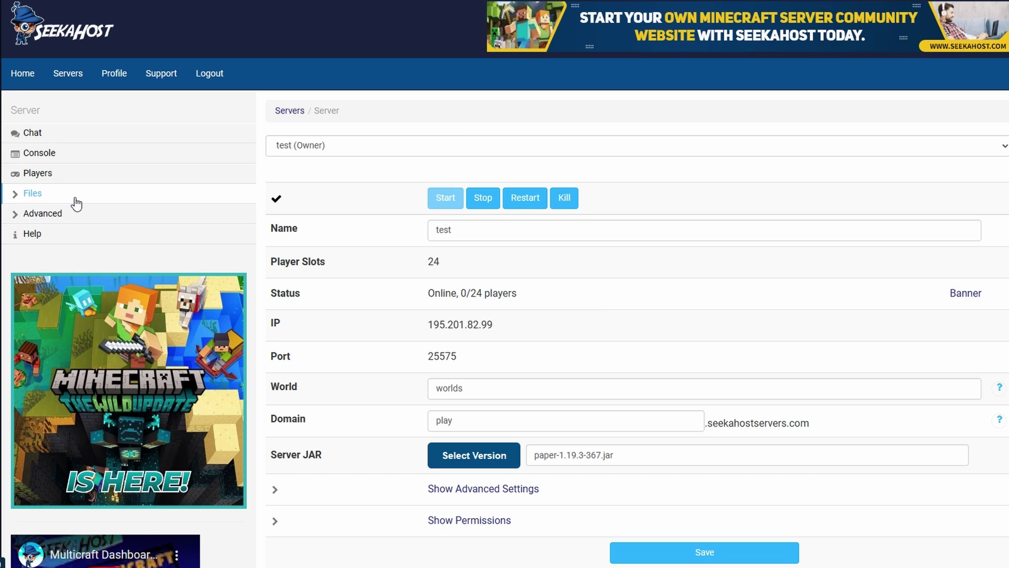
{"action": "left_click", "coordinate": [16, 195]}
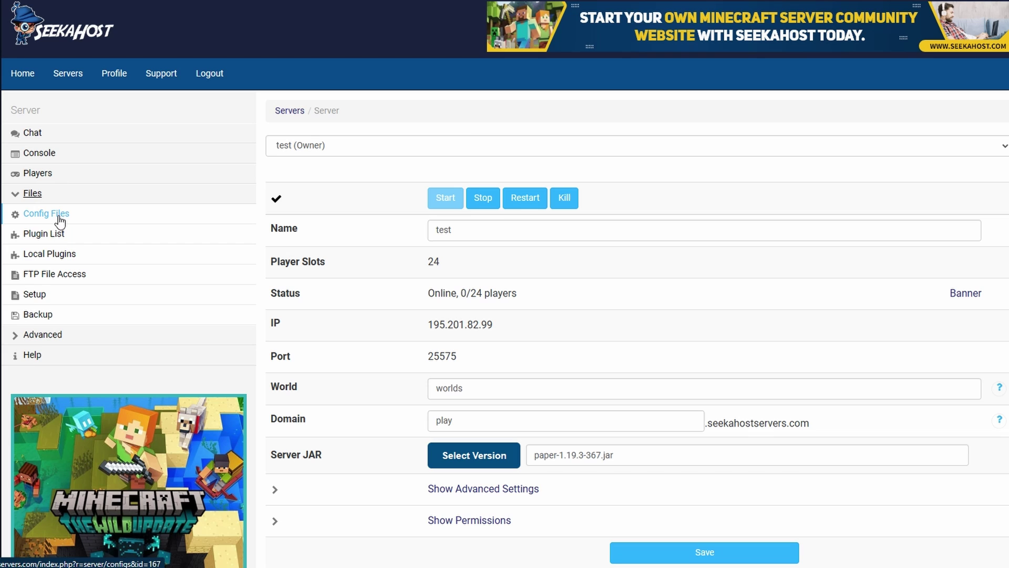
{"action": "left_click", "coordinate": [57, 193]}
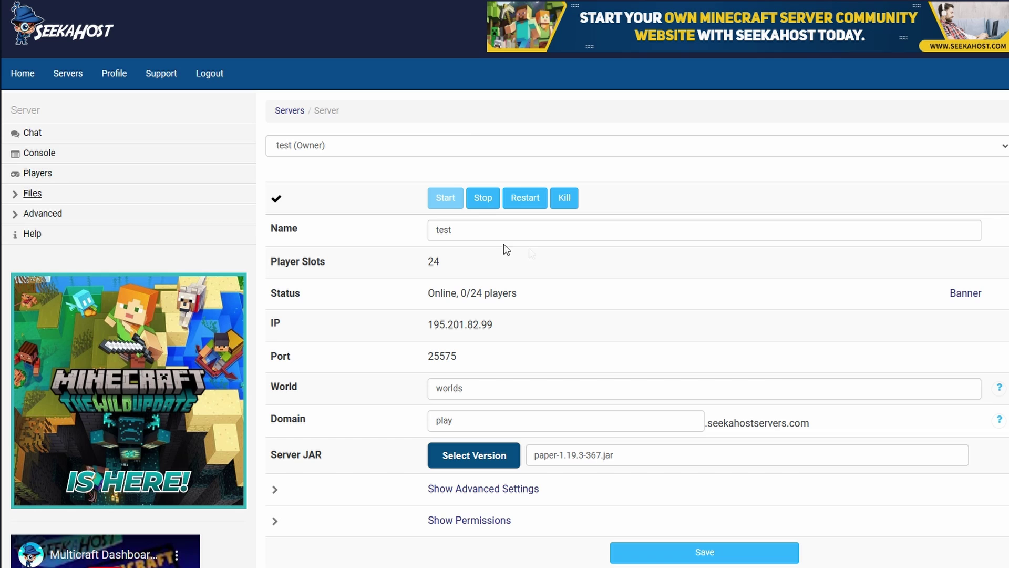
{"action": "left_click", "coordinate": [482, 205]}
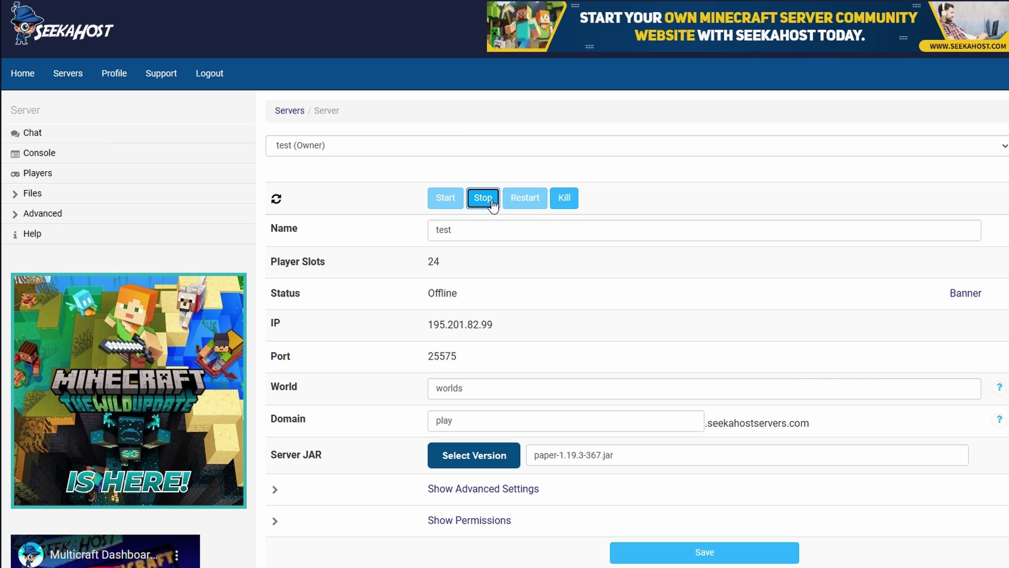
{"action": "left_click", "coordinate": [33, 193]}
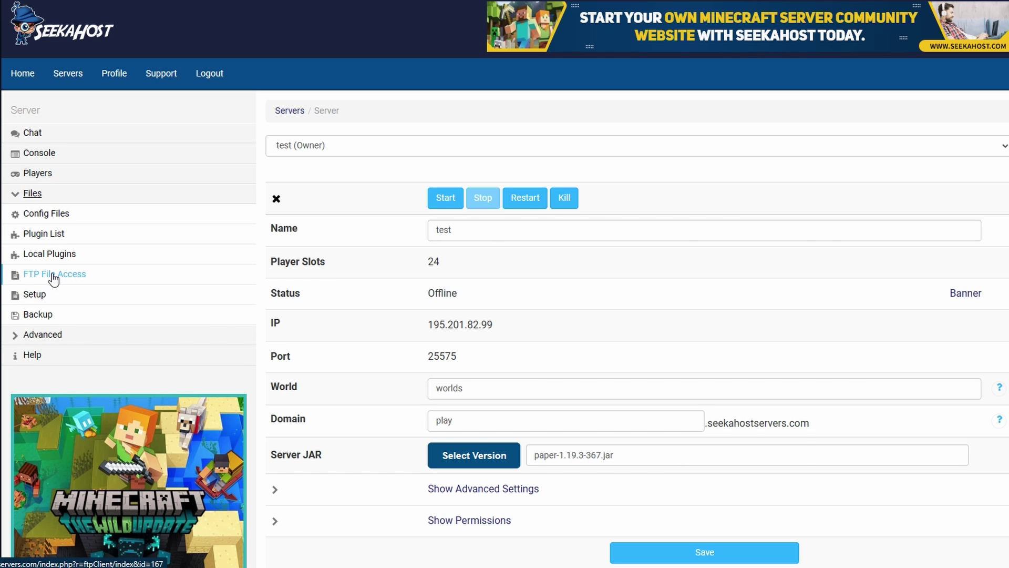
Browse to plugins/dynmap in FTP File Access and edit configuration.txt.
{"action": "left_click", "coordinate": [54, 278]}
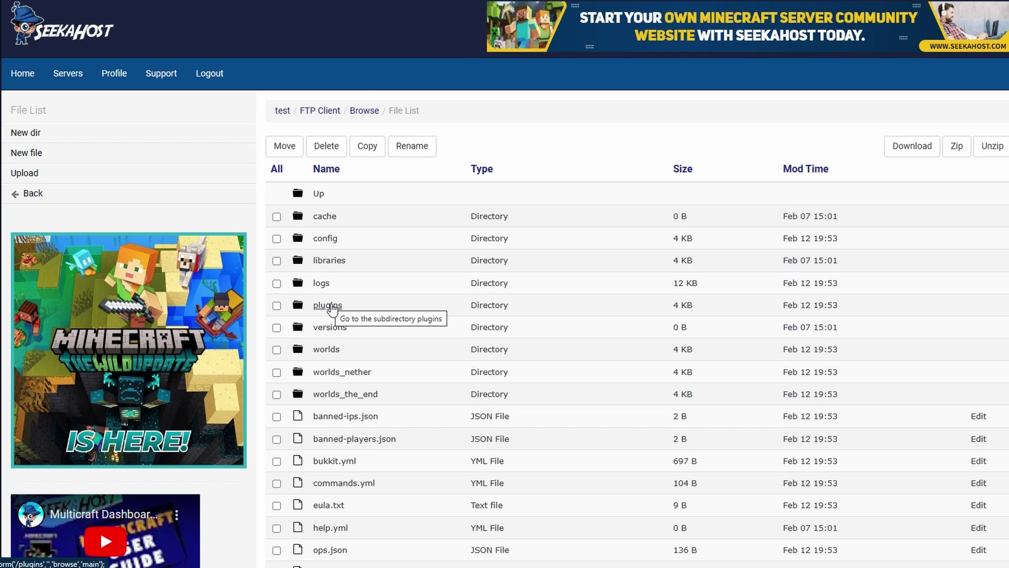
{"action": "left_click", "coordinate": [330, 307]}
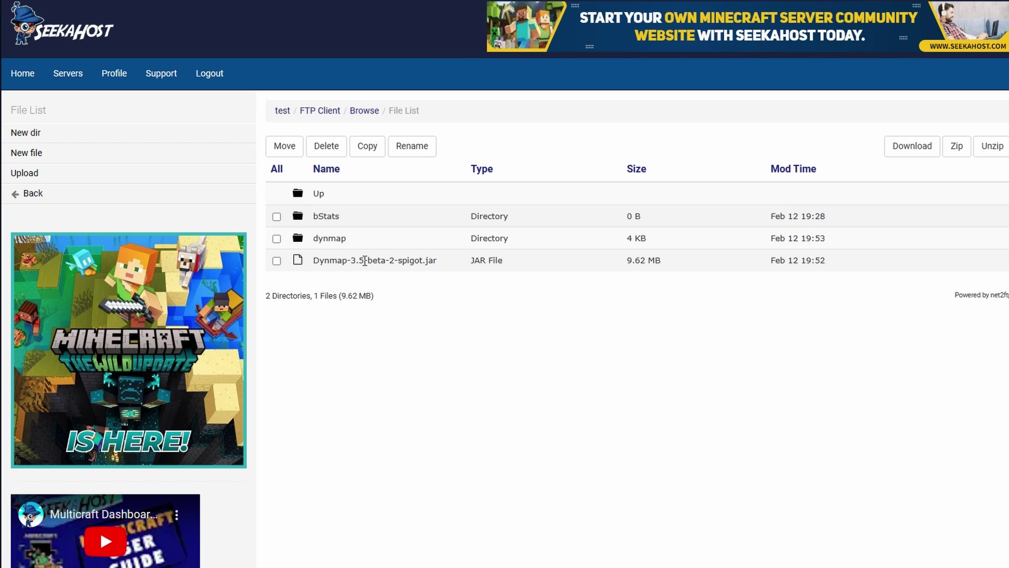
{"action": "left_click", "coordinate": [331, 241]}
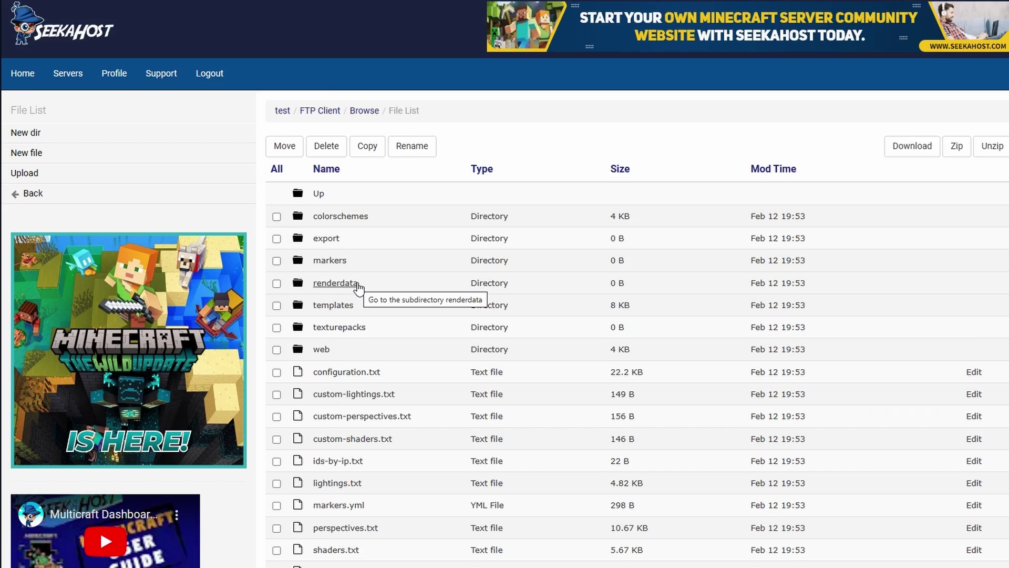
{"action": "scroll", "coordinate": [341, 285], "scroll_direction": "down", "scroll_amount": 2}
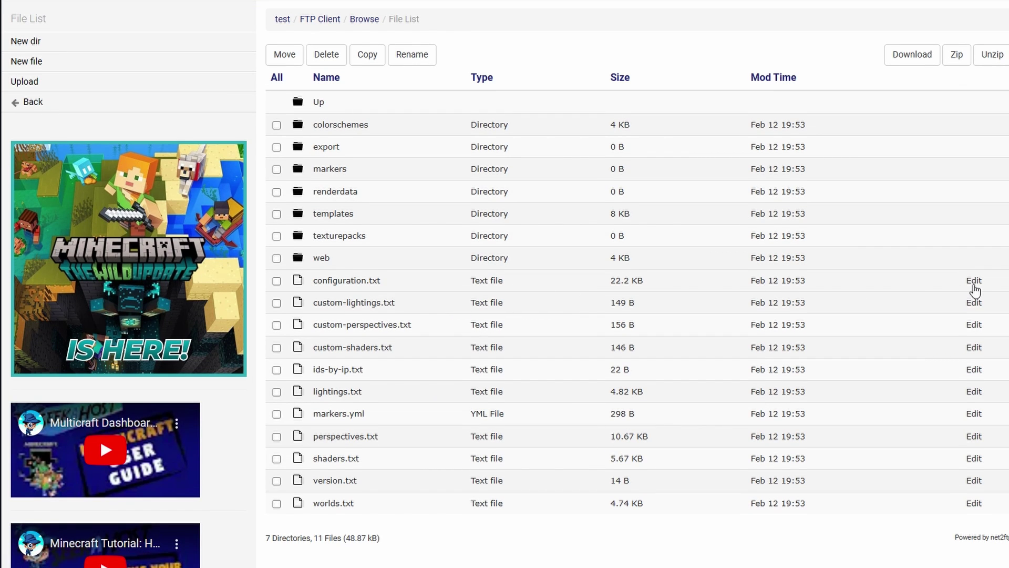
{"action": "left_click", "coordinate": [974, 280]}
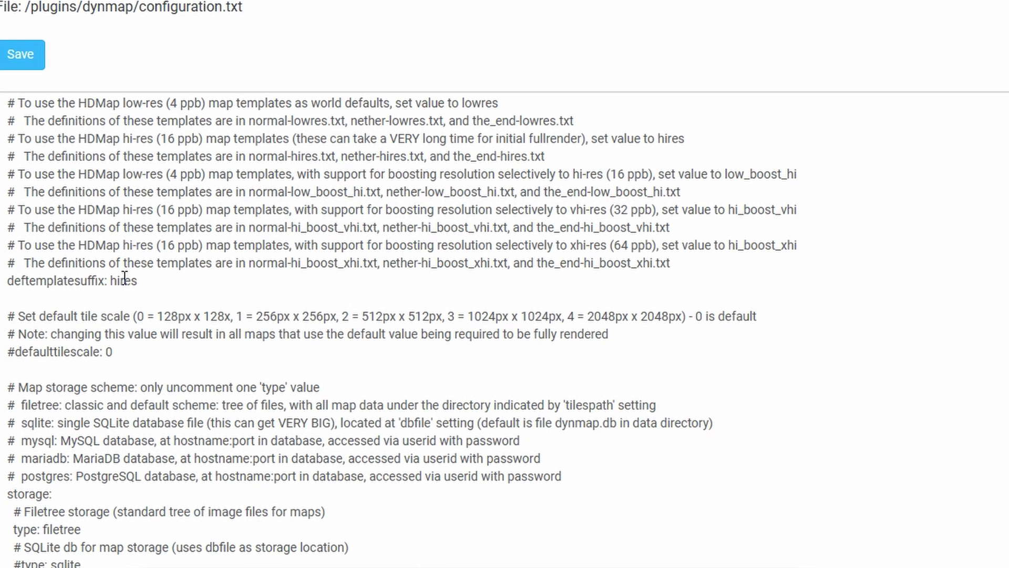
Overwrite 'hires' after deftemplatesuffix with 'lowres', removing a stray typed 'v'.
{"action": "left_click_drag", "start_coordinate": [112, 280], "coordinate": [149, 281]}
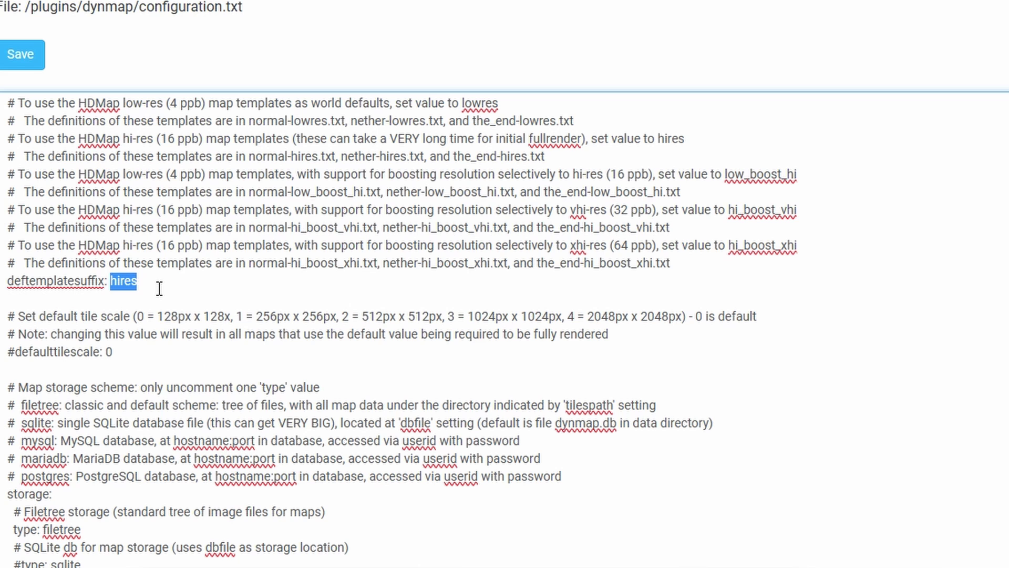
{"action": "type", "text": "vlowres"}
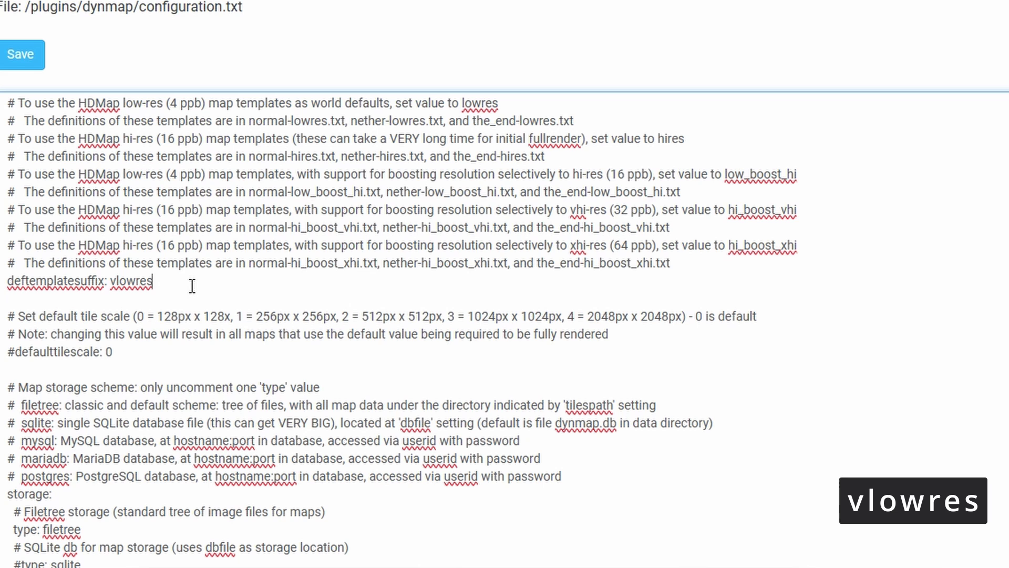
{"action": "key", "text": "ctrl+Left"}
{"action": "key", "text": "Delete"}
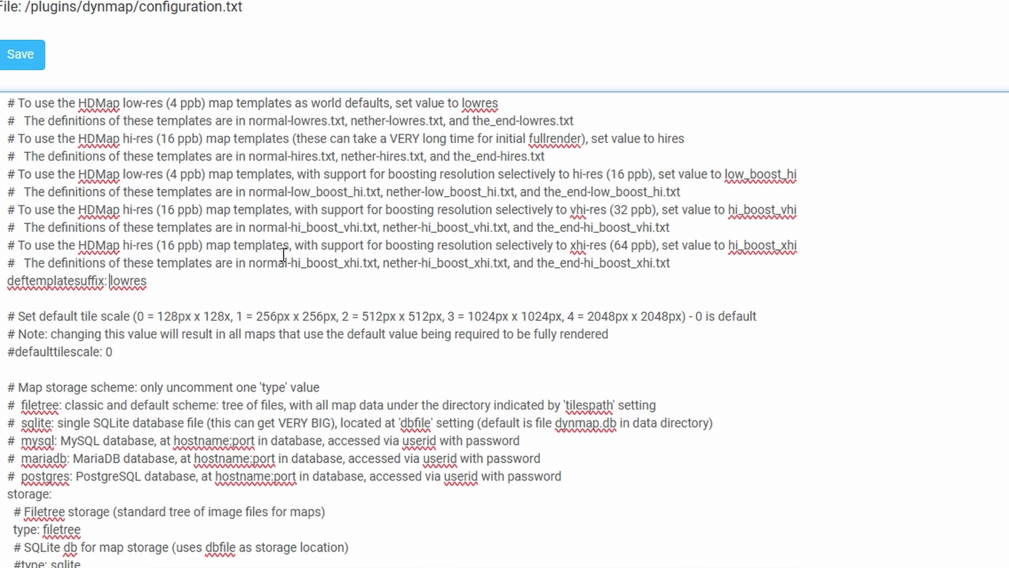
{"action": "scroll", "coordinate": [824, 273], "scroll_direction": "down", "scroll_amount": 20}
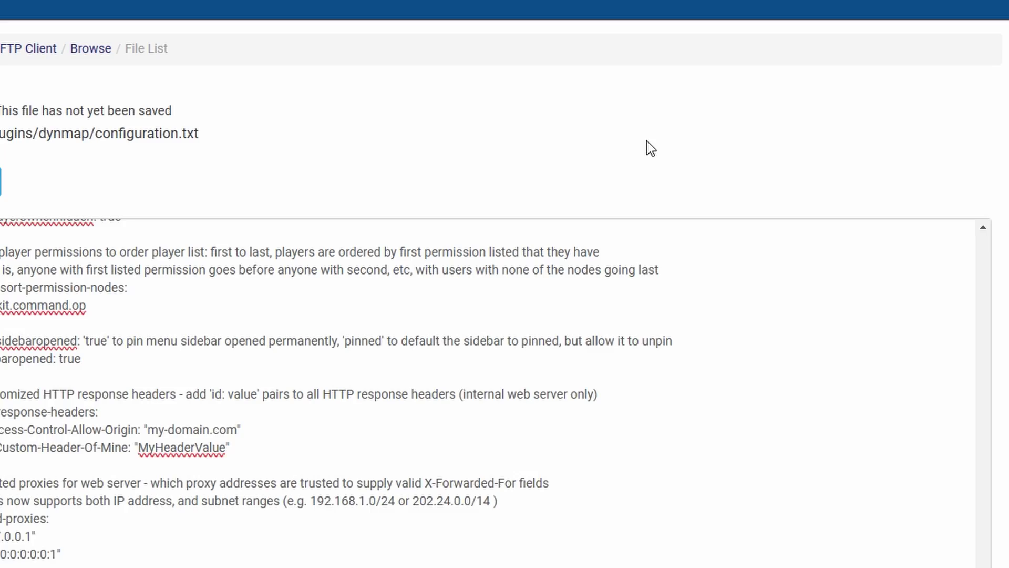
Search the file for 'port' and change webserver-port from 8123 to 2384.
{"action": "key", "text": "ctrl+f"}
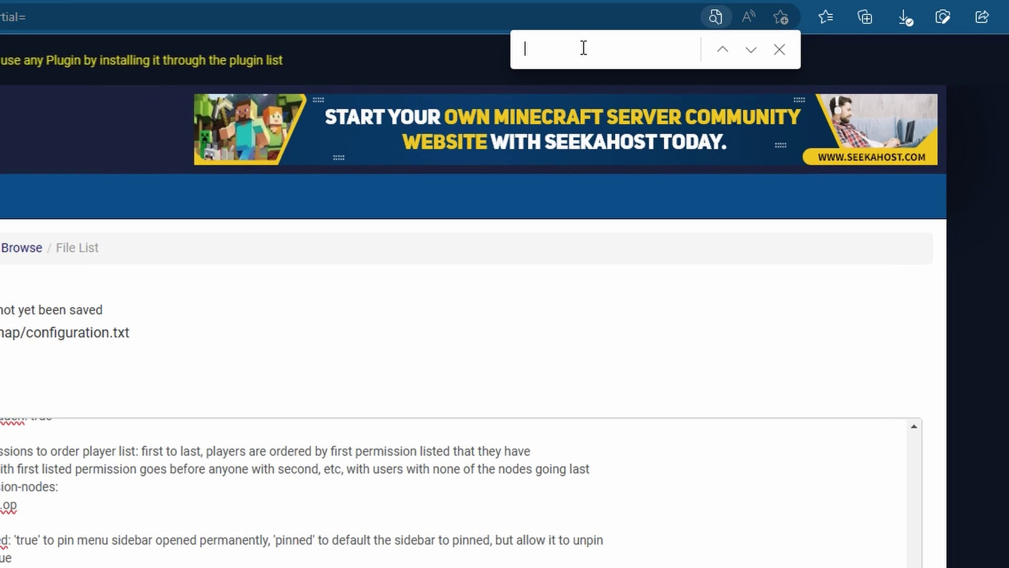
{"action": "type", "text": "port"}
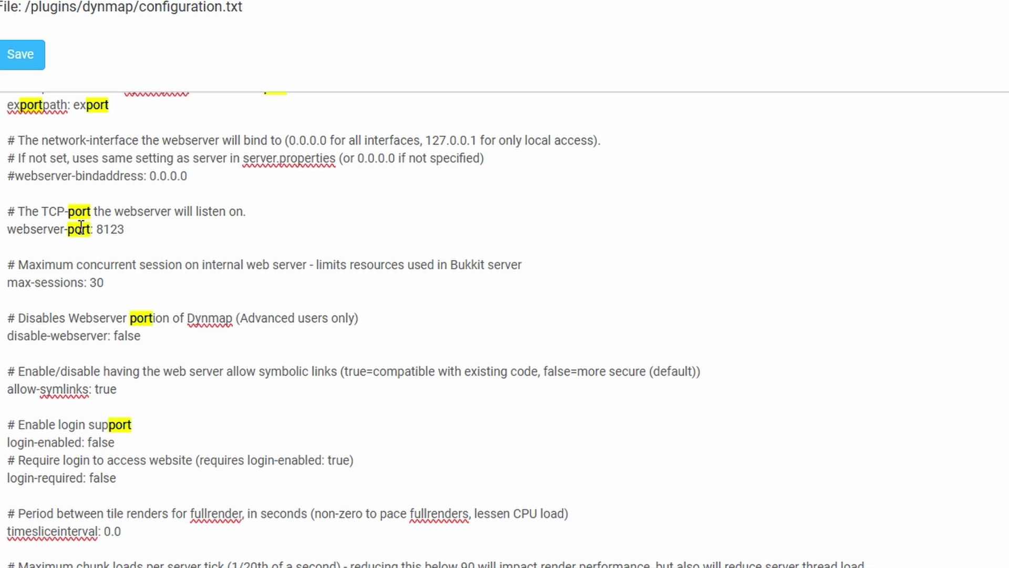
{"action": "left_click_drag", "start_coordinate": [8, 231], "coordinate": [65, 234]}
{"action": "left_click", "coordinate": [157, 225]}
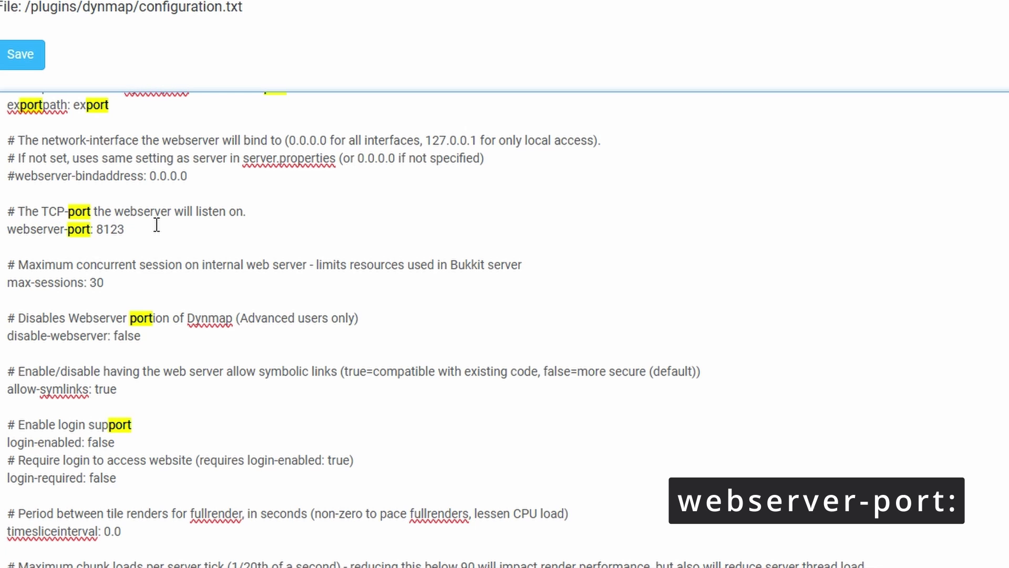
{"action": "left_click_drag", "start_coordinate": [97, 229], "coordinate": [135, 231]}
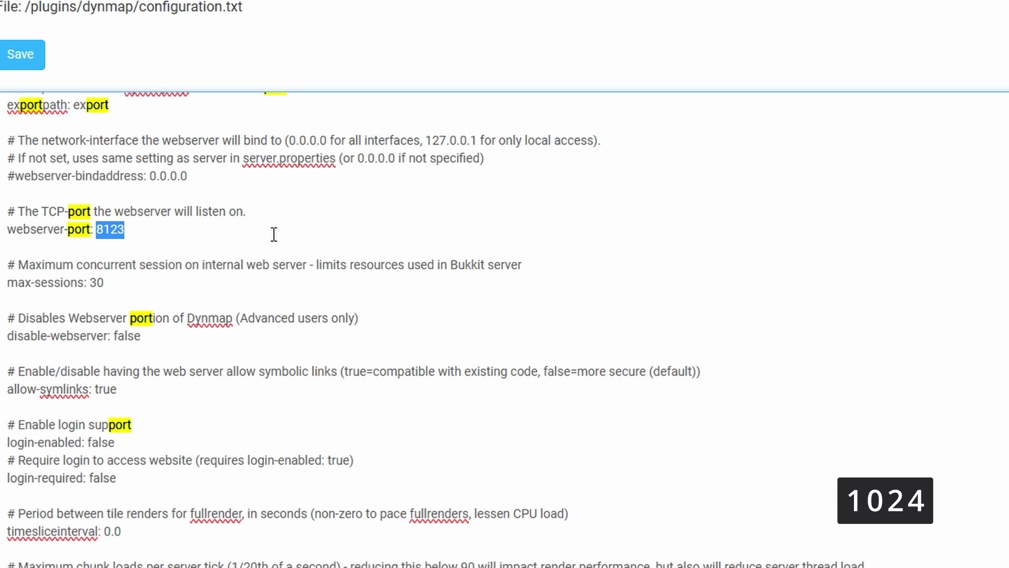
{"action": "left_click_drag", "start_coordinate": [126, 230], "coordinate": [99, 231]}
{"action": "type", "text": "2384"}
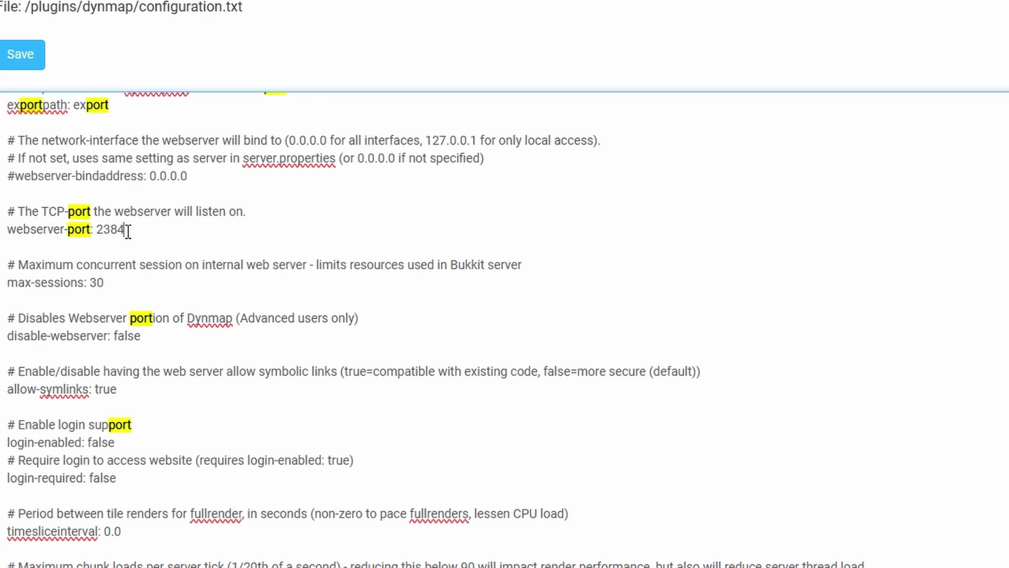
{"action": "left_click_drag", "start_coordinate": [126, 229], "coordinate": [96, 234]}
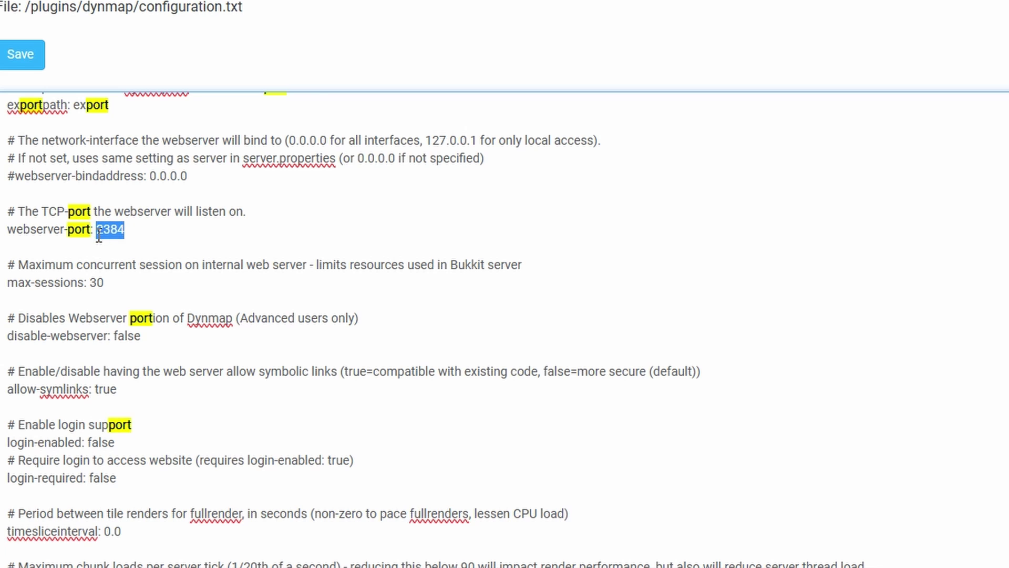
{"action": "left_click", "coordinate": [159, 229]}
{"action": "left_click", "coordinate": [139, 264]}
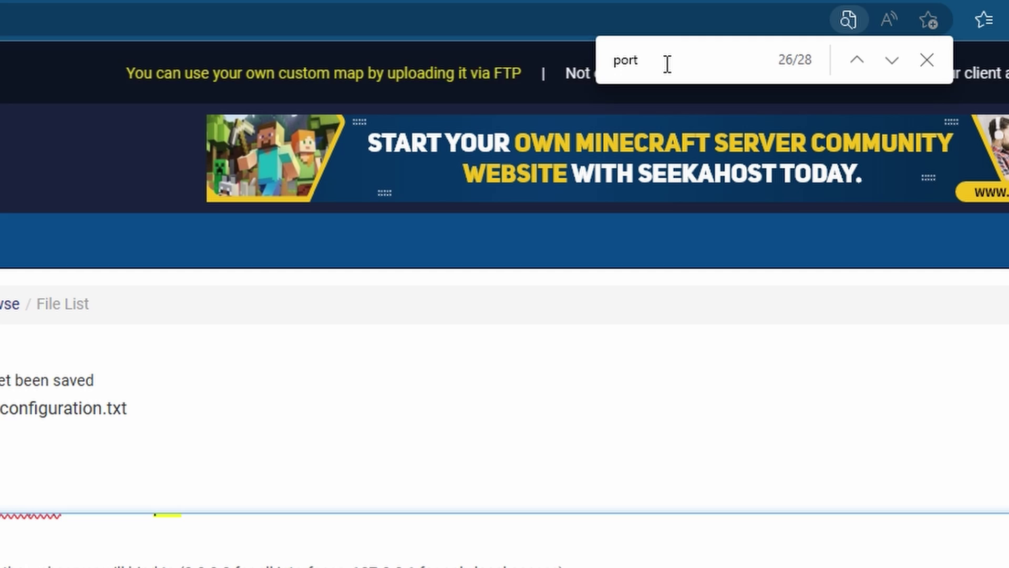
Trim image-format from jpg-q90 to jpg and save configuration.txt.
{"action": "key", "text": "ctrl+f"}
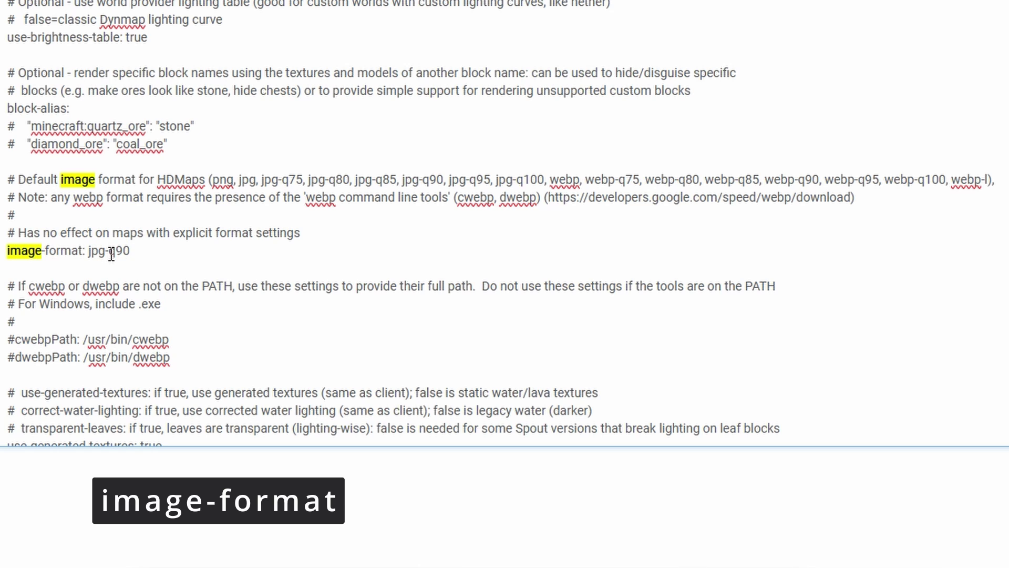
{"action": "left_click_drag", "start_coordinate": [105, 253], "coordinate": [160, 264]}
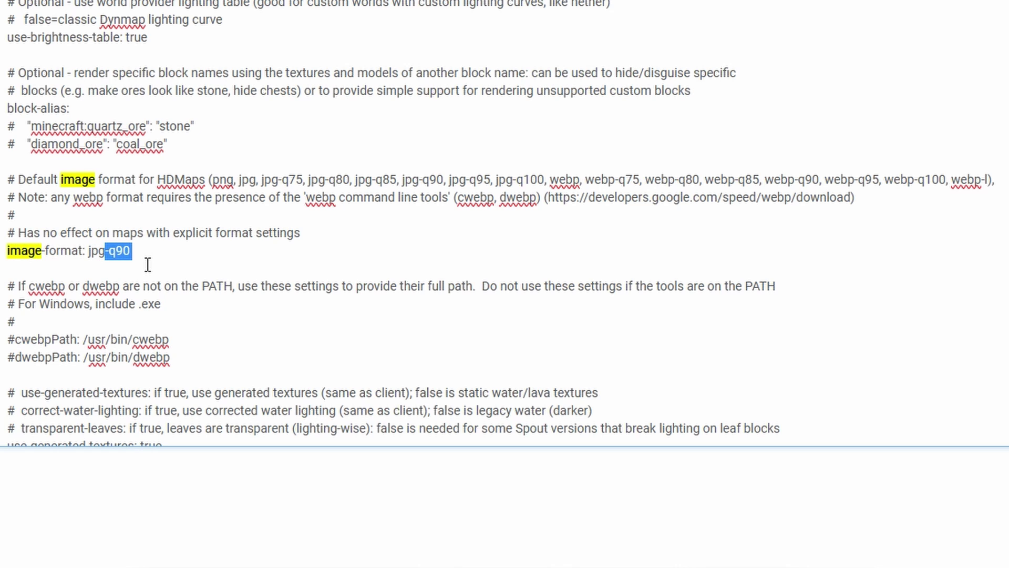
{"action": "key", "text": "BackSpace"}
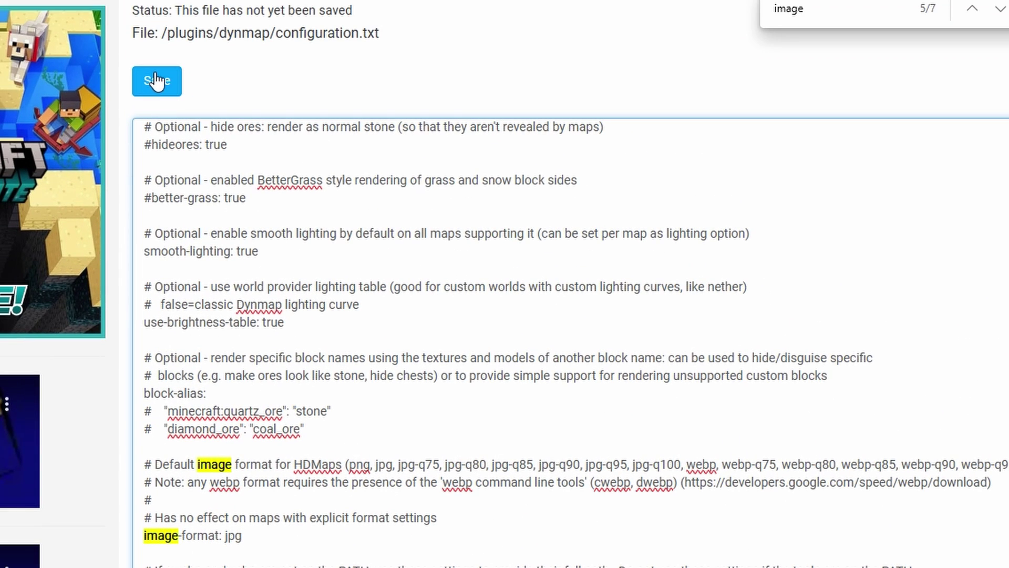
{"action": "left_click", "coordinate": [161, 84]}
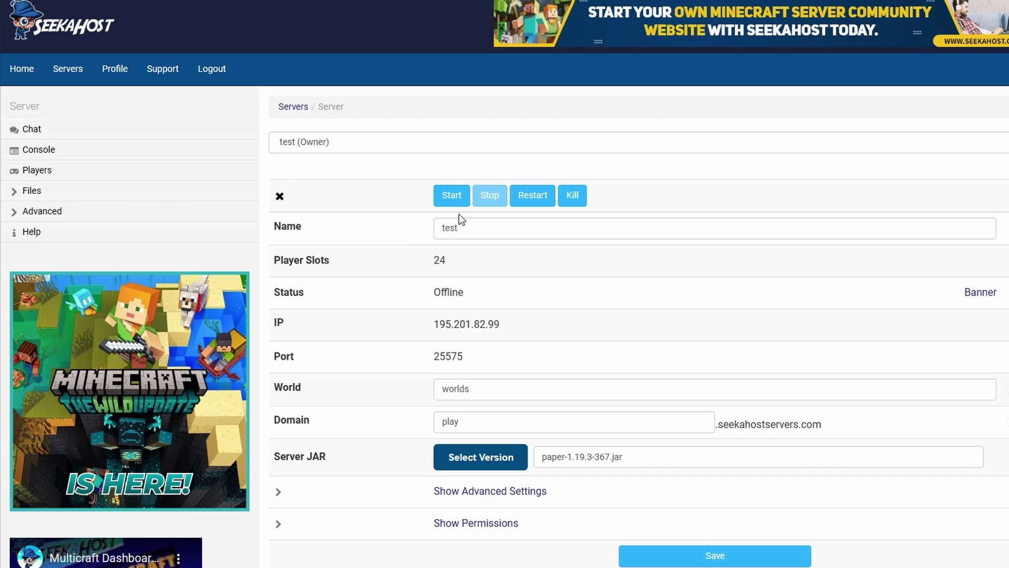
Start the test server and copy its world name 'worlds'.
{"action": "left_click", "coordinate": [446, 202]}
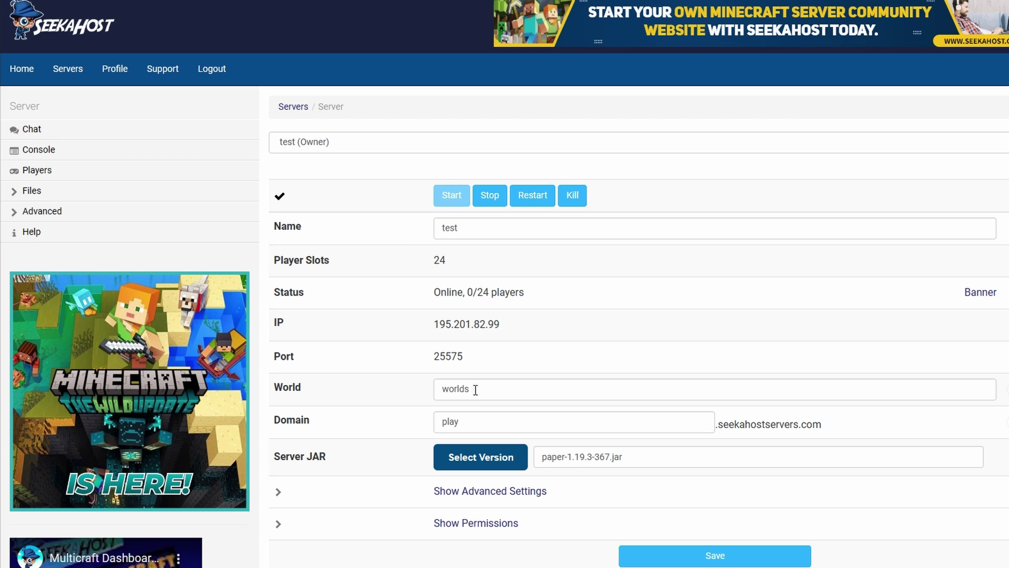
{"action": "left_click_drag", "start_coordinate": [476, 392], "coordinate": [421, 392]}
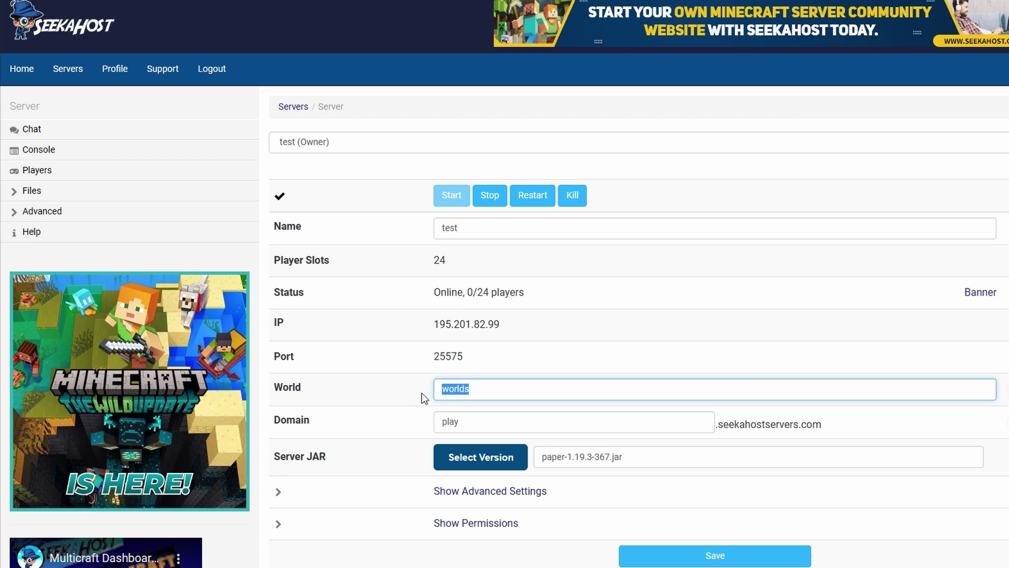
{"action": "right_click", "coordinate": [465, 388]}
{"action": "left_click", "coordinate": [518, 55]}
{"action": "left_click", "coordinate": [550, 391]}
Run 'dynmap fullrender worlds' from the server console.
{"action": "left_click", "coordinate": [74, 158]}
{"action": "left_click", "coordinate": [460, 456]}
{"action": "type", "text": "d"}
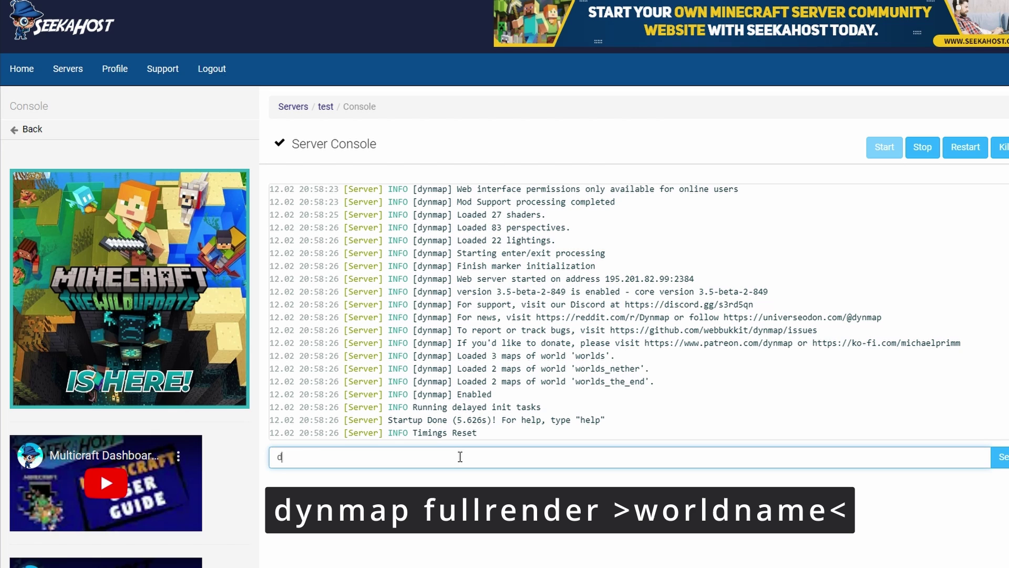
{"action": "type", "text": "ynmap fullrender"}
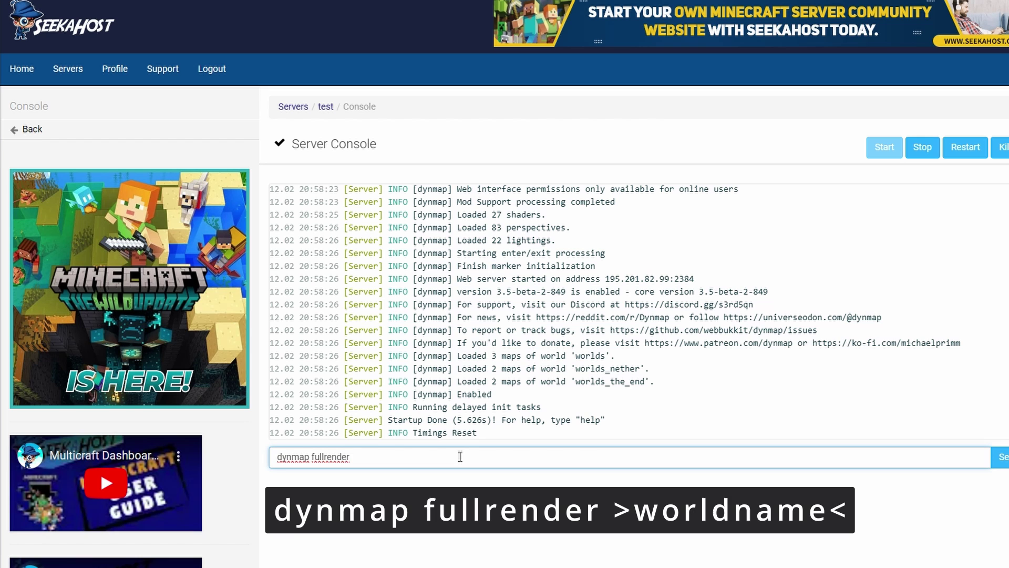
{"action": "type", "text": " worlds"}
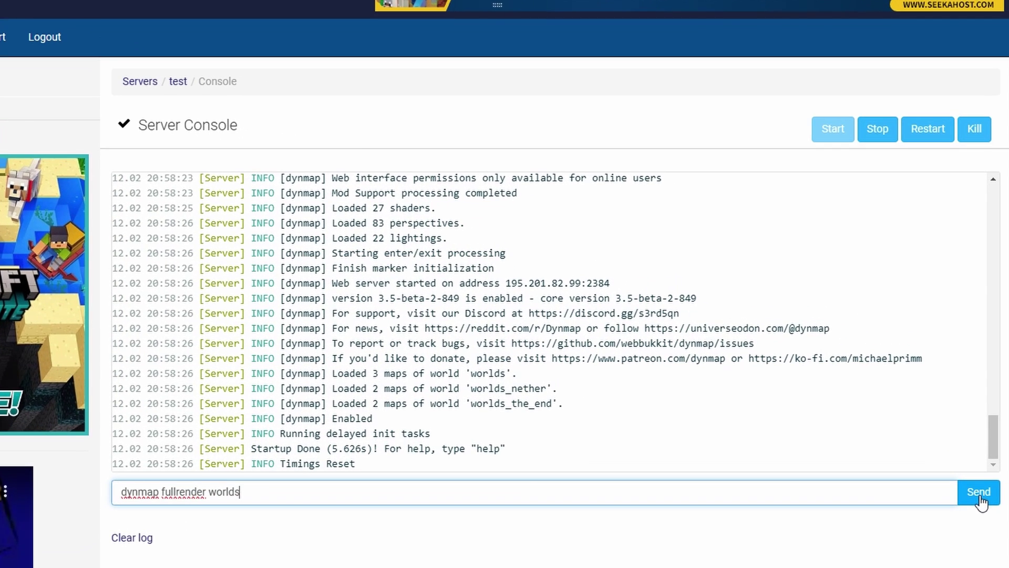
{"action": "left_click", "coordinate": [978, 492]}
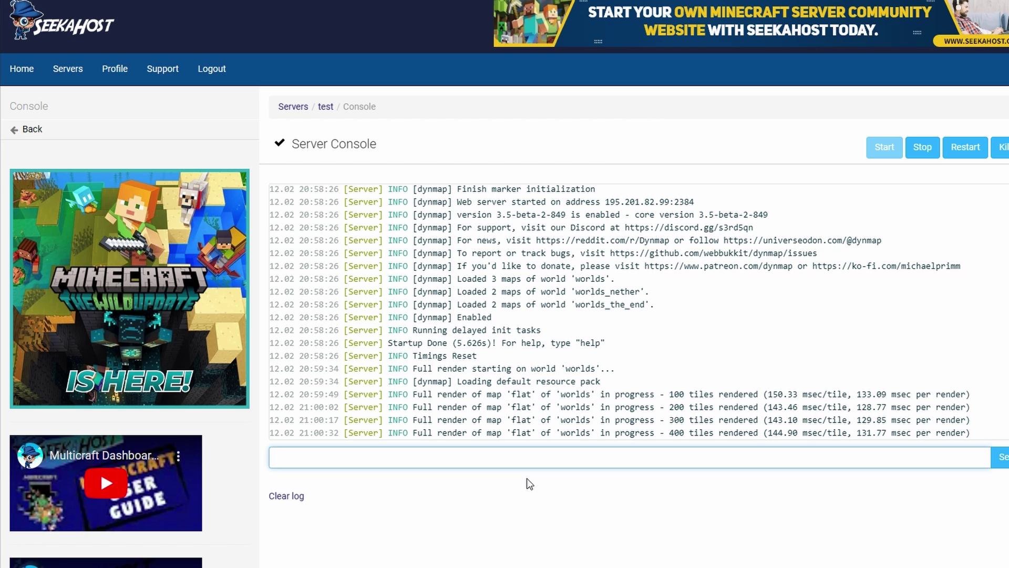
Enter 'worlds_the_nether' in the command box and check the render-finished line (983 tiles).
{"action": "type", "text": "worlds_the_nether"}
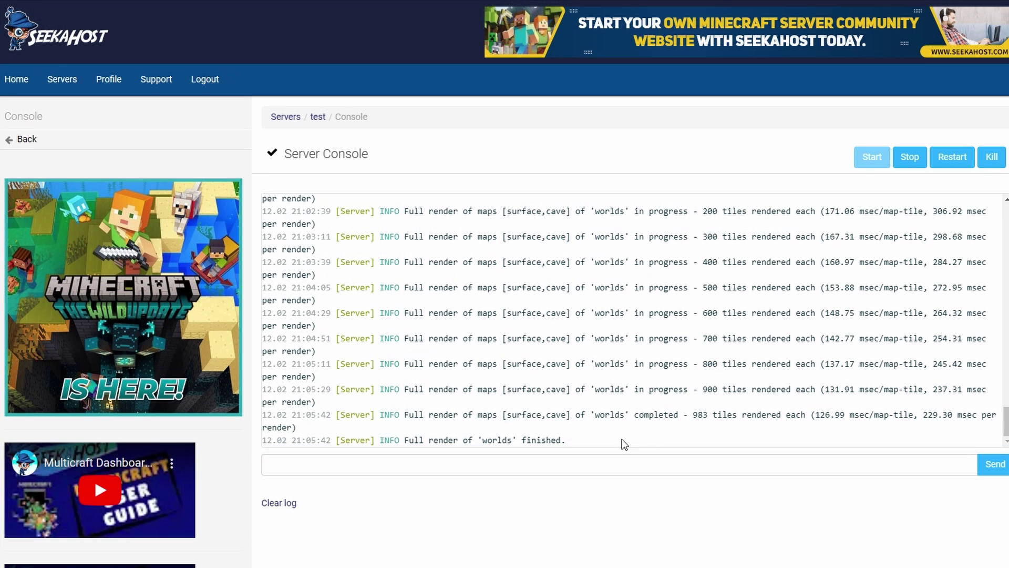
{"action": "left_click_drag", "start_coordinate": [622, 442], "coordinate": [434, 442]}
{"action": "left_click", "coordinate": [705, 406]}
Copy the web server address 195.201.82.99:2384 from the console log.
{"action": "scroll", "coordinate": [802, 377], "scroll_direction": "up", "scroll_amount": 3}
{"action": "scroll", "coordinate": [803, 377], "scroll_direction": "up", "scroll_amount": 4}
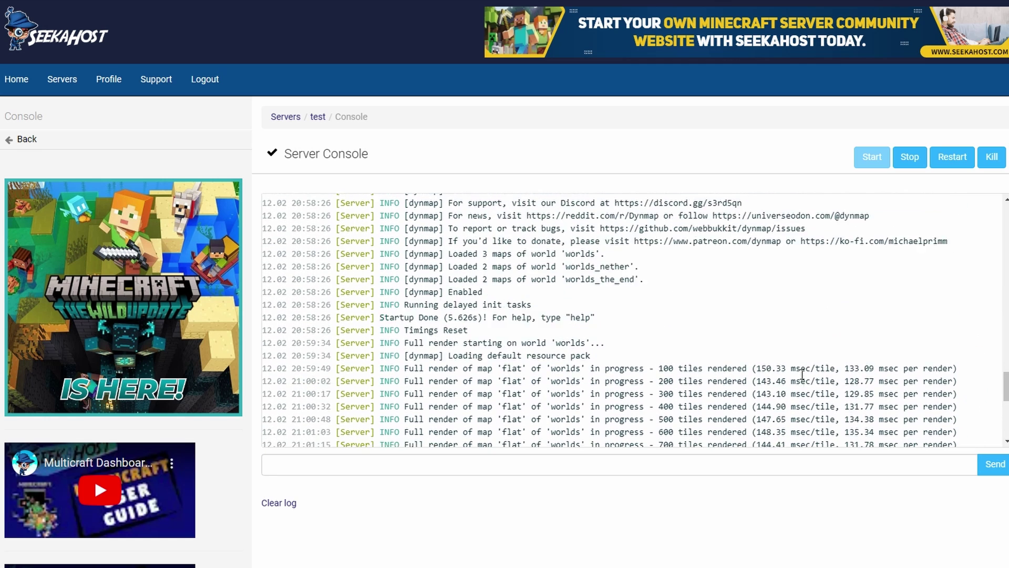
{"action": "scroll", "coordinate": [803, 378], "scroll_direction": "up", "scroll_amount": 1}
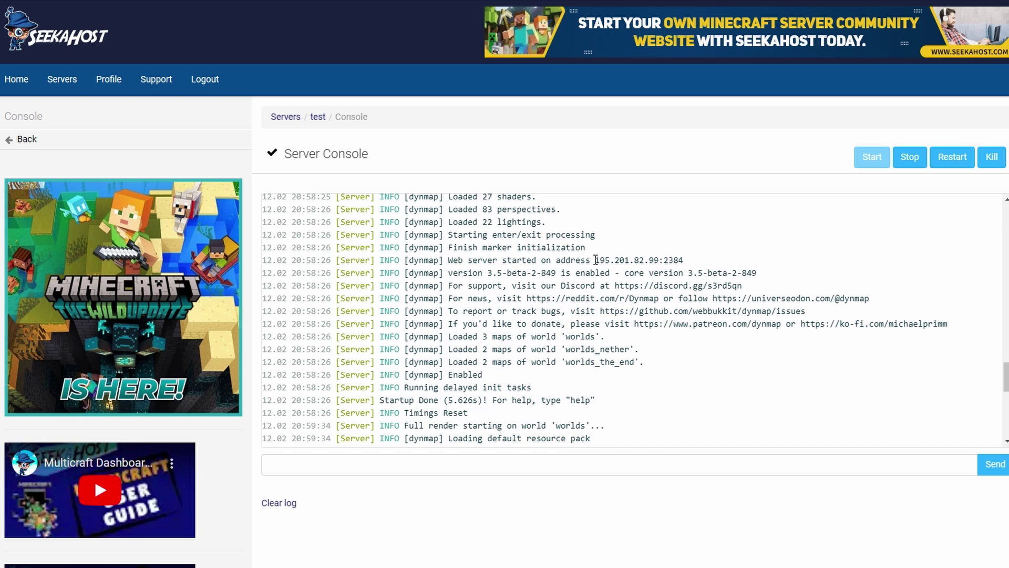
{"action": "left_click_drag", "start_coordinate": [597, 260], "coordinate": [666, 263]}
{"action": "right_click", "coordinate": [666, 263]}
{"action": "left_click", "coordinate": [688, 270]}
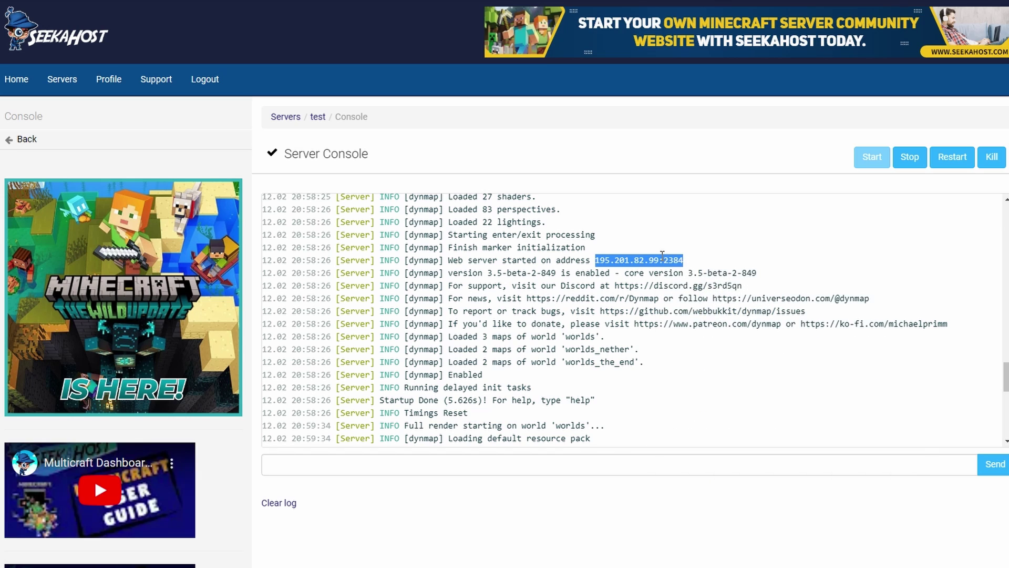
Load the Dynmap web map at 195.201.82.99:2384 in a new tab and zoom around it.
{"action": "key", "text": "ctrl+t"}
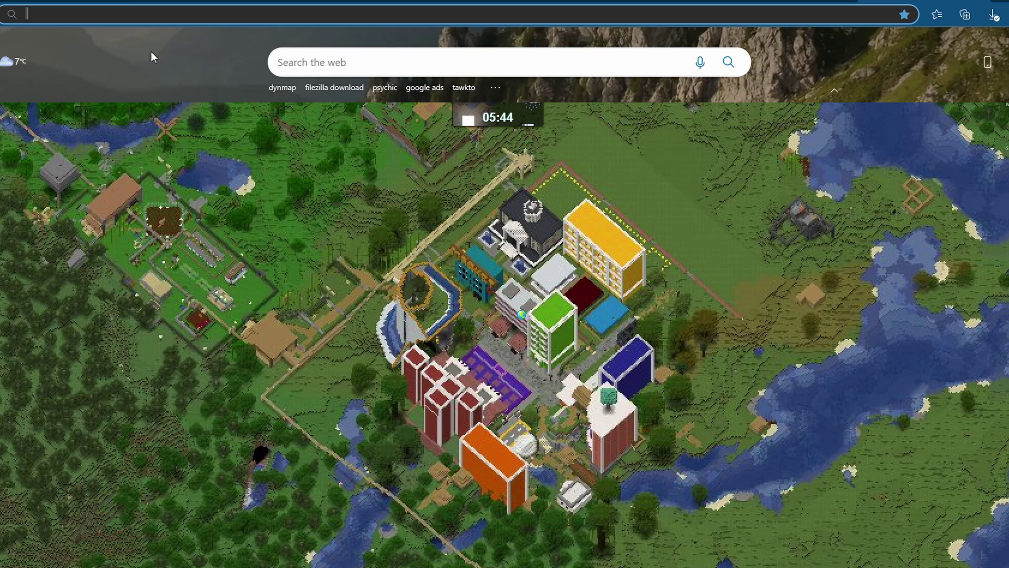
{"action": "right_click", "coordinate": [138, 15]}
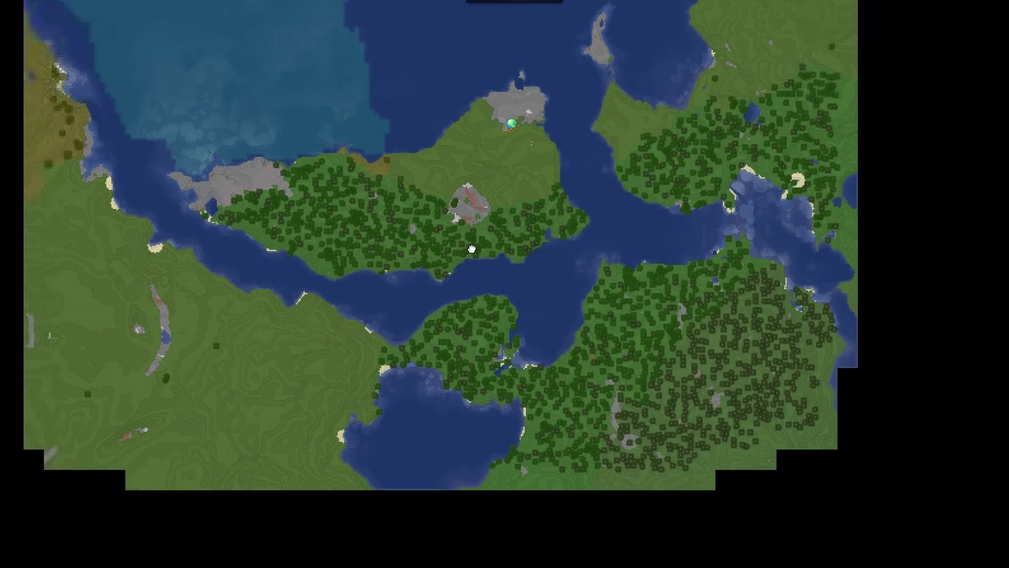
{"action": "scroll", "coordinate": [514, 374], "scroll_direction": "down", "scroll_amount": 2}
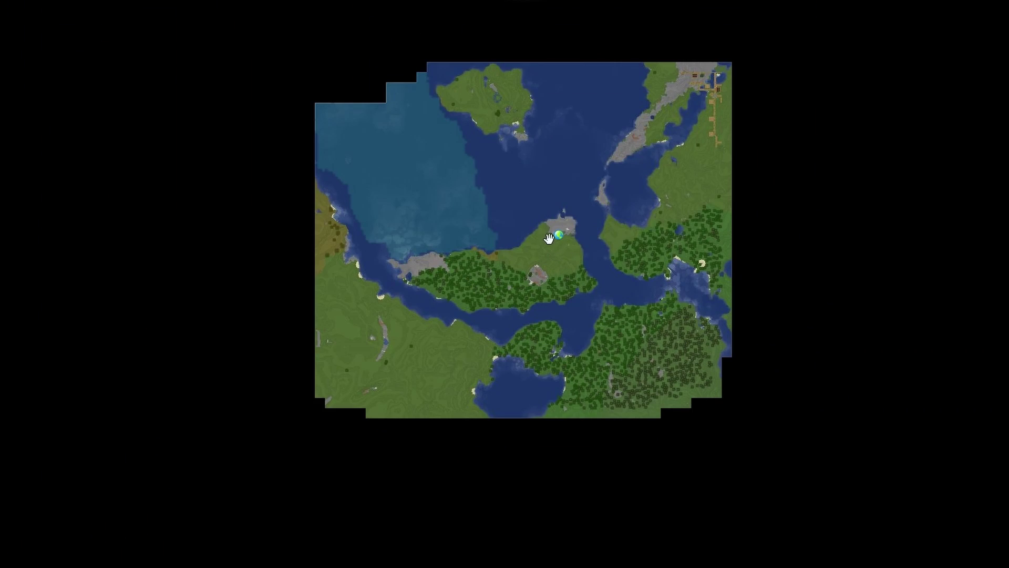
{"action": "scroll", "coordinate": [550, 234], "scroll_direction": "up", "scroll_amount": 2}
{"action": "scroll", "coordinate": [566, 232], "scroll_direction": "down", "scroll_amount": 1}
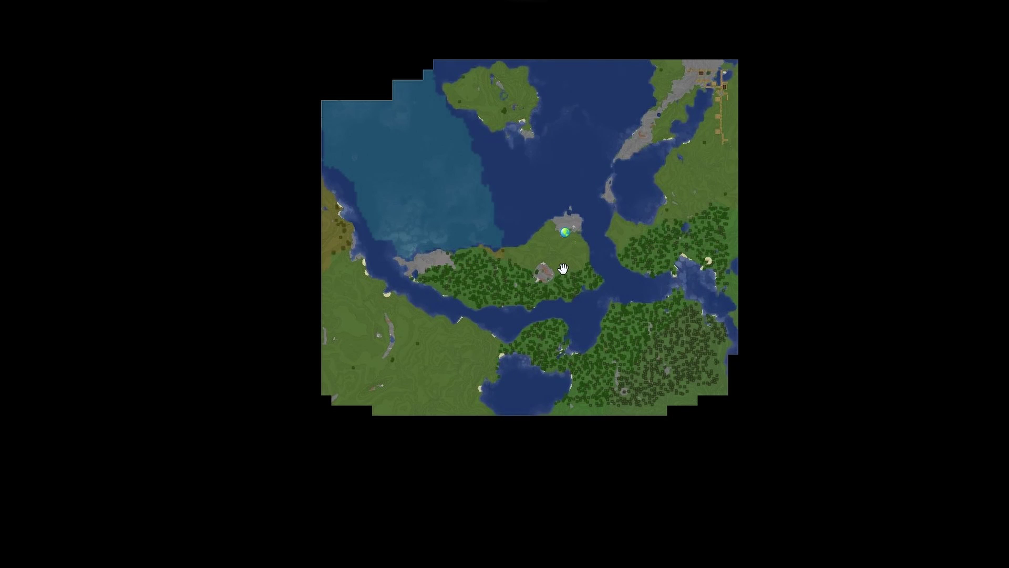
{"action": "left_click_drag", "start_coordinate": [570, 270], "coordinate": [582, 253]}
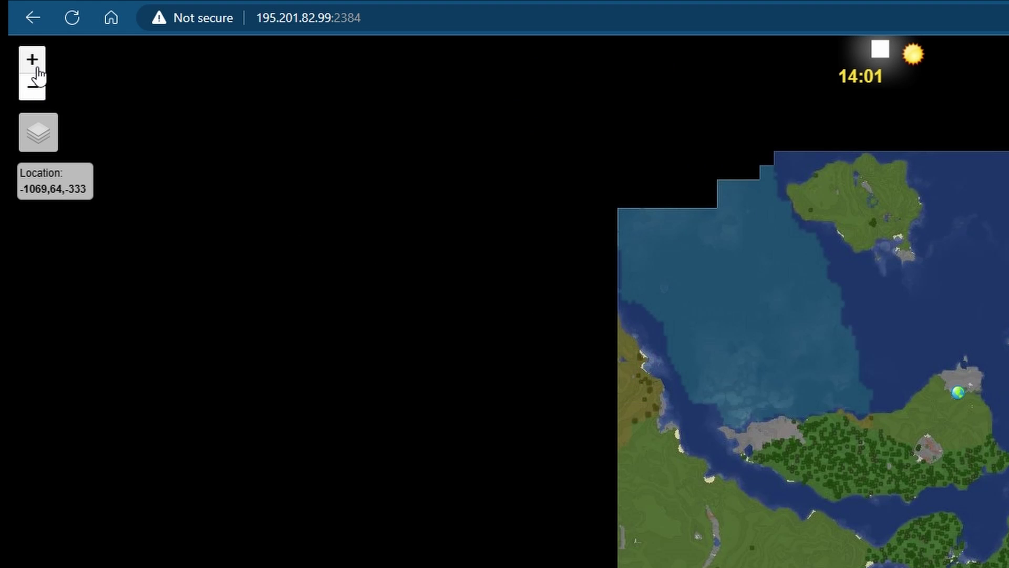
{"action": "left_click", "coordinate": [32, 66]}
{"action": "left_click", "coordinate": [33, 89]}
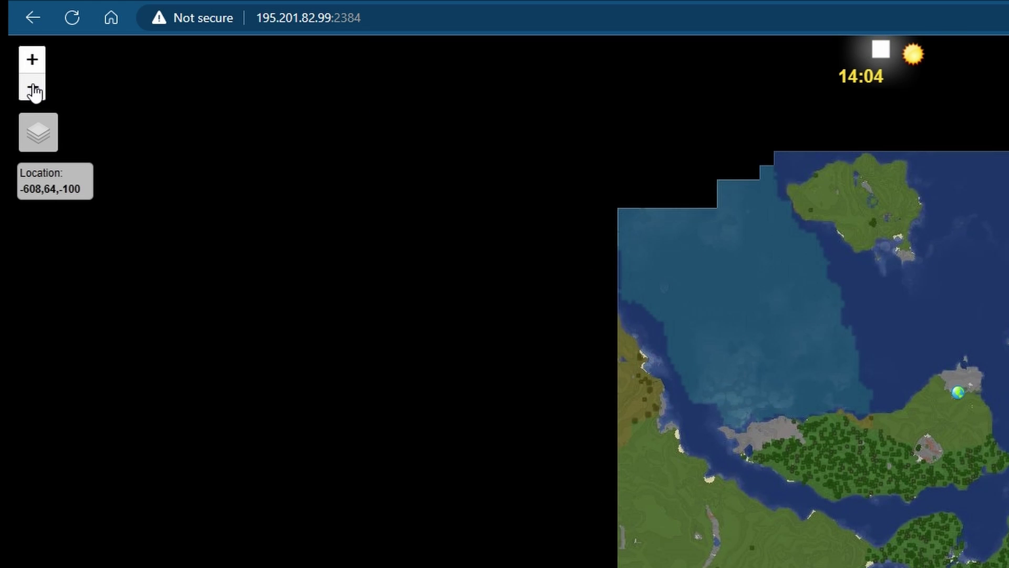
{"action": "mouse_move", "coordinate": [39, 130]}
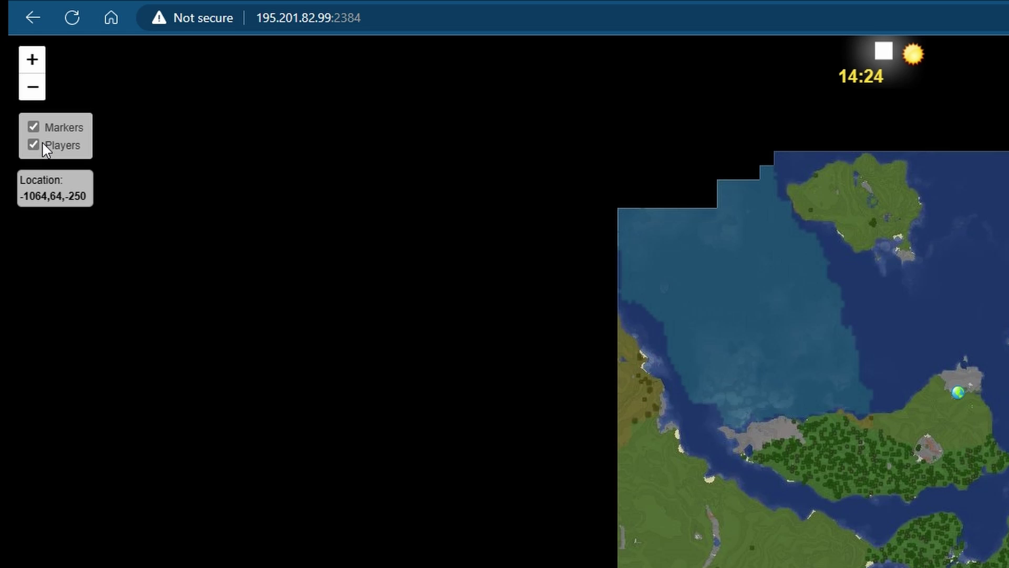
{"action": "left_click", "coordinate": [33, 125]}
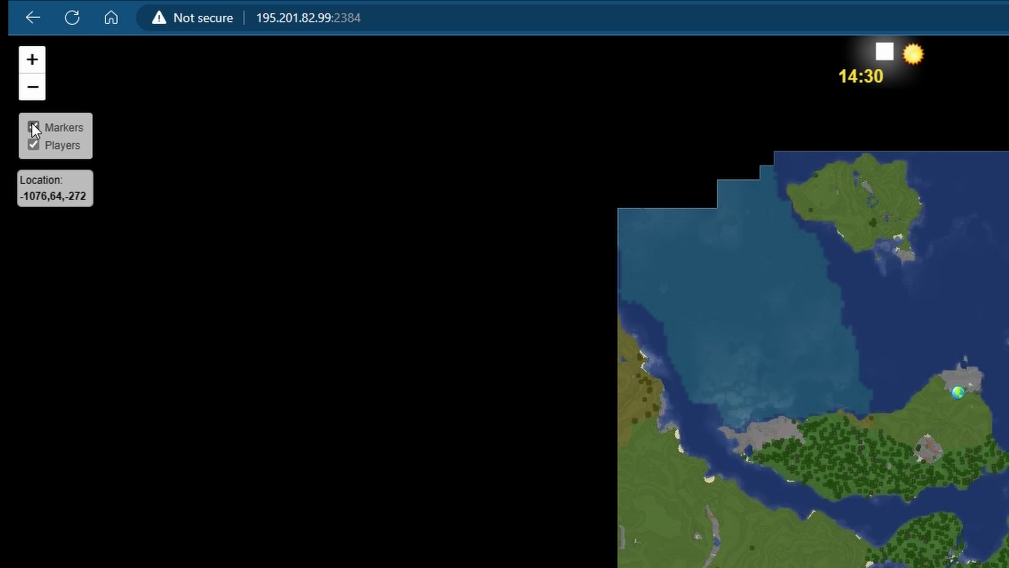
{"action": "left_click", "coordinate": [34, 126]}
{"action": "left_click", "coordinate": [33, 146]}
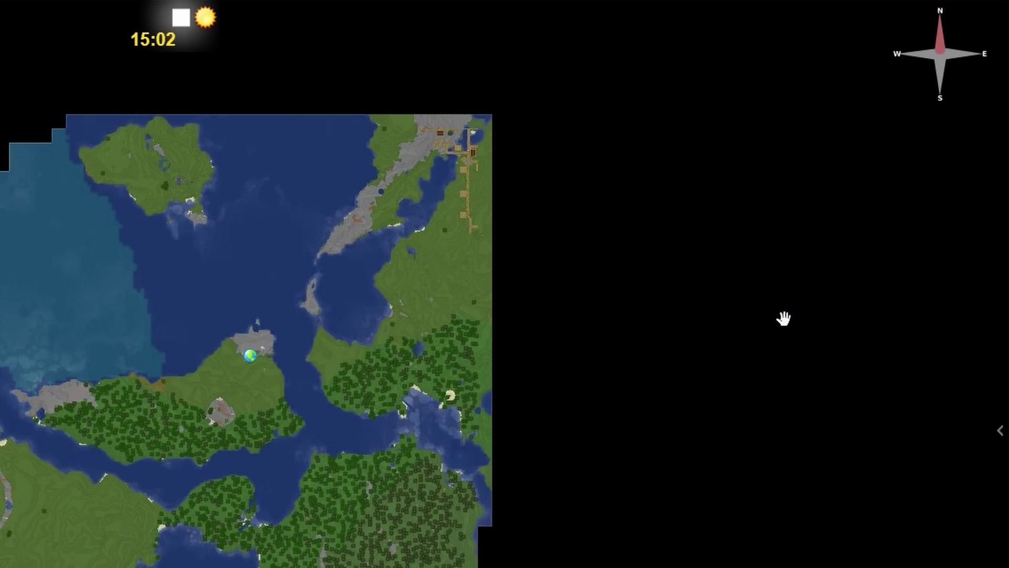
Switch the worlds map to the isometric surface view and zoom in on it.
{"action": "mouse_move", "coordinate": [1000, 430]}
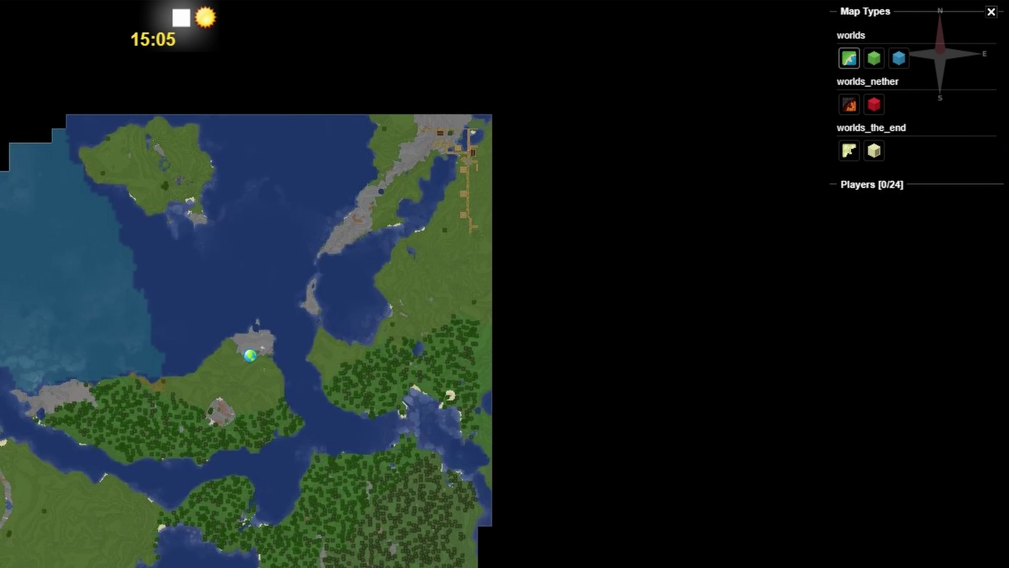
{"action": "left_click", "coordinate": [875, 59]}
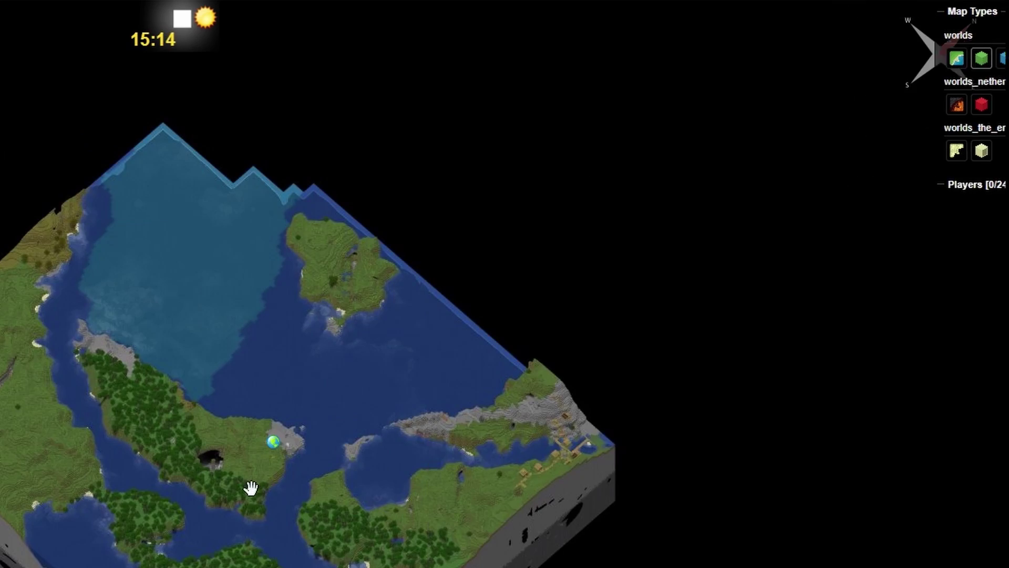
{"action": "scroll", "coordinate": [232, 514], "scroll_direction": "up", "scroll_amount": 2}
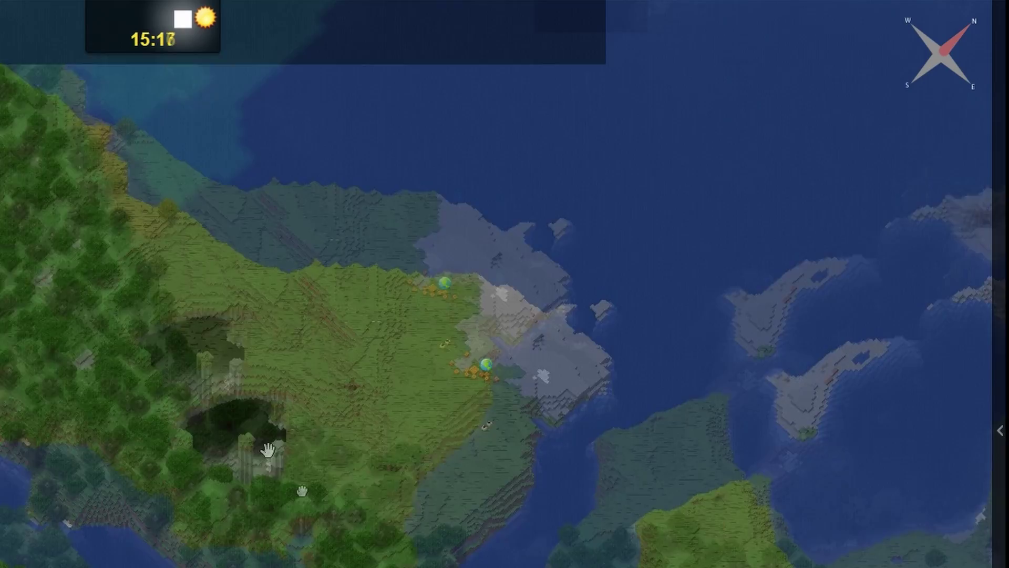
{"action": "scroll", "coordinate": [267, 450], "scroll_direction": "up", "scroll_amount": 2}
{"action": "left_click_drag", "start_coordinate": [189, 383], "coordinate": [225, 423]}
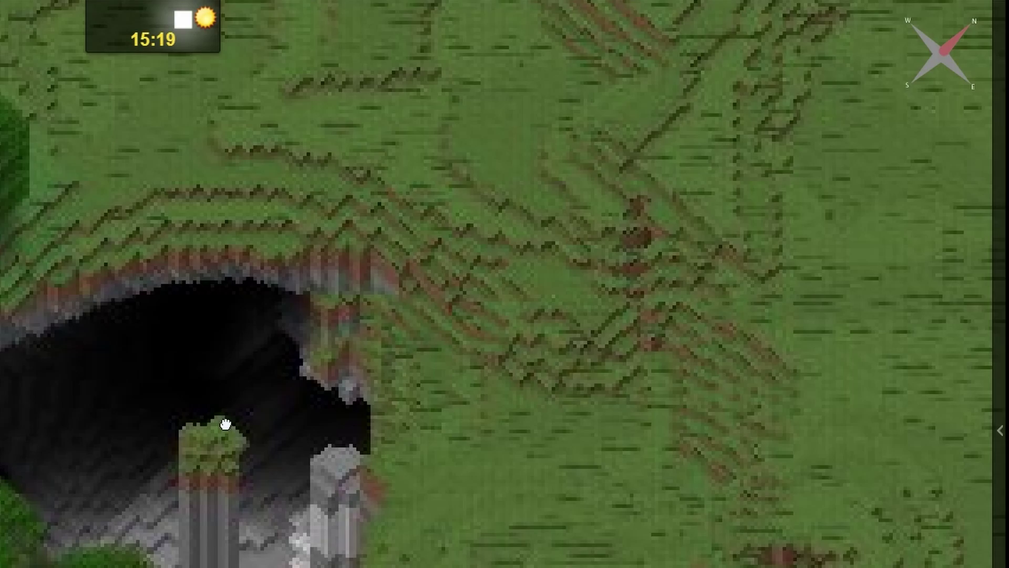
Switch the worlds map to the cave view and zoom and pan around it.
{"action": "left_click", "coordinate": [900, 65]}
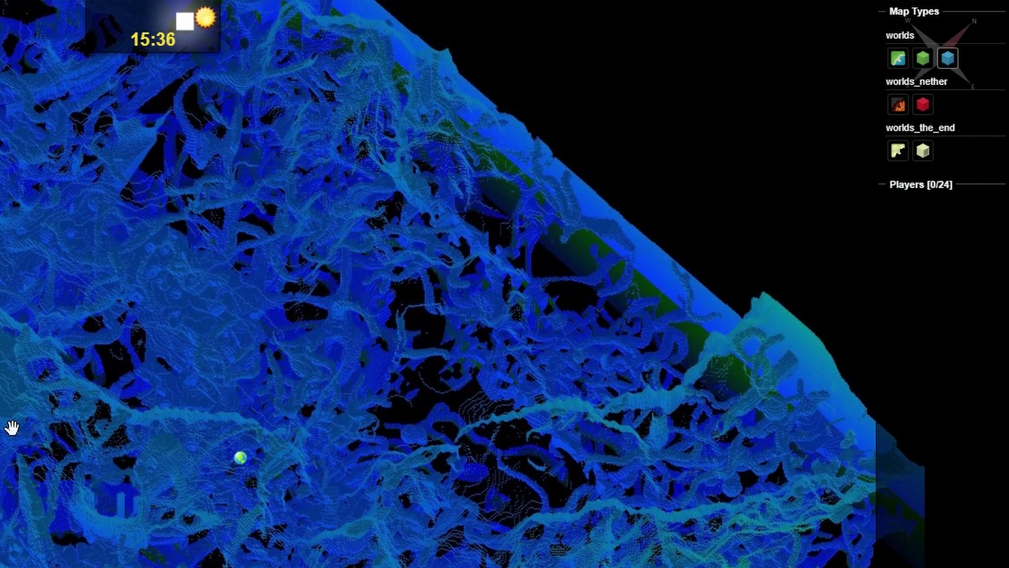
{"action": "scroll", "coordinate": [12, 426], "scroll_direction": "down", "scroll_amount": 1}
{"action": "scroll", "coordinate": [180, 435], "scroll_direction": "up", "scroll_amount": 1}
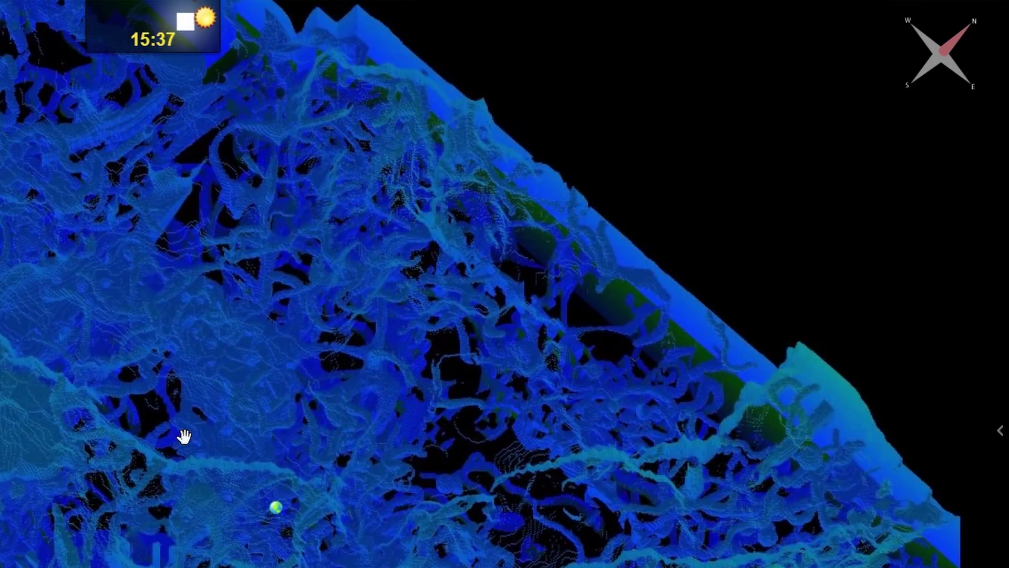
{"action": "scroll", "coordinate": [39, 440], "scroll_direction": "up", "scroll_amount": 1}
{"action": "scroll", "coordinate": [732, 247], "scroll_direction": "up", "scroll_amount": 1}
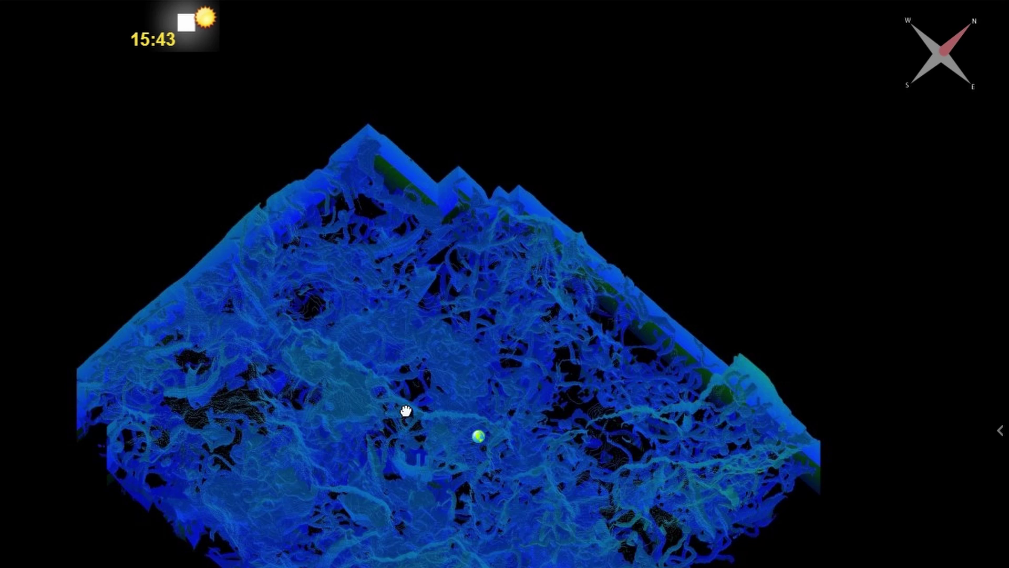
{"action": "left_click_drag", "start_coordinate": [405, 411], "coordinate": [228, 419]}
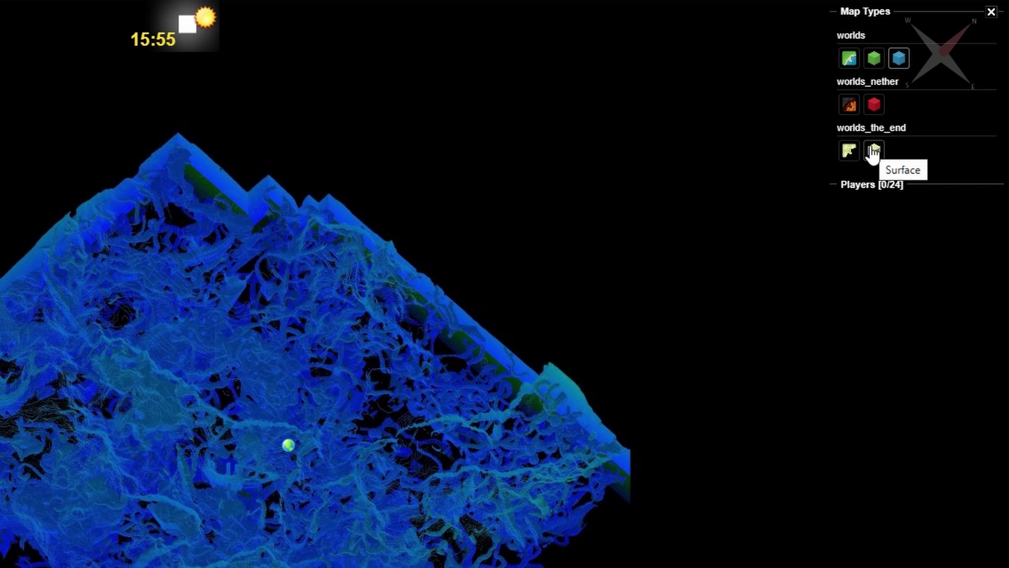
{"action": "left_click_drag", "start_coordinate": [837, 128], "coordinate": [915, 138]}
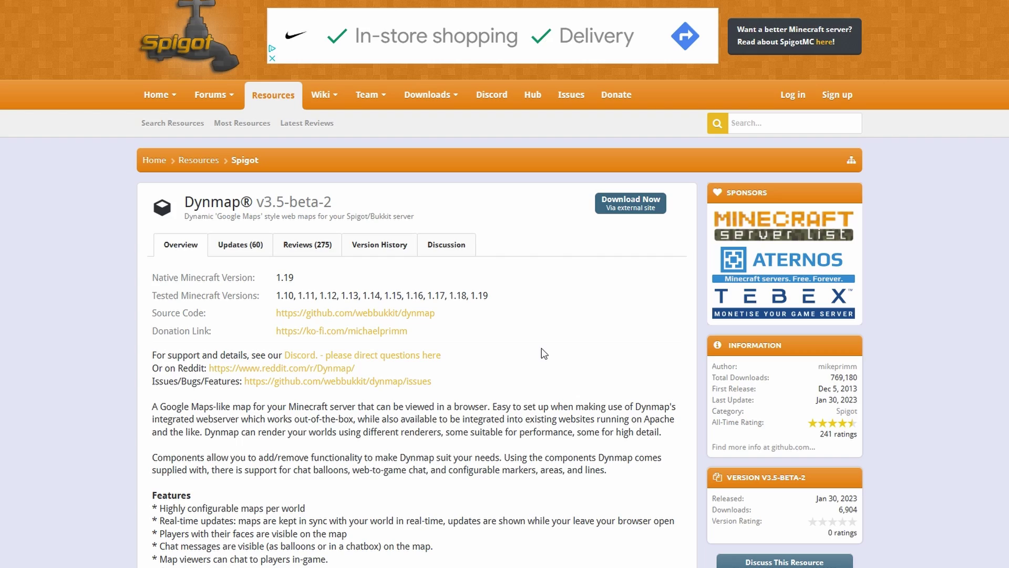
{"action": "scroll", "coordinate": [544, 353], "scroll_direction": "down", "scroll_amount": 15}
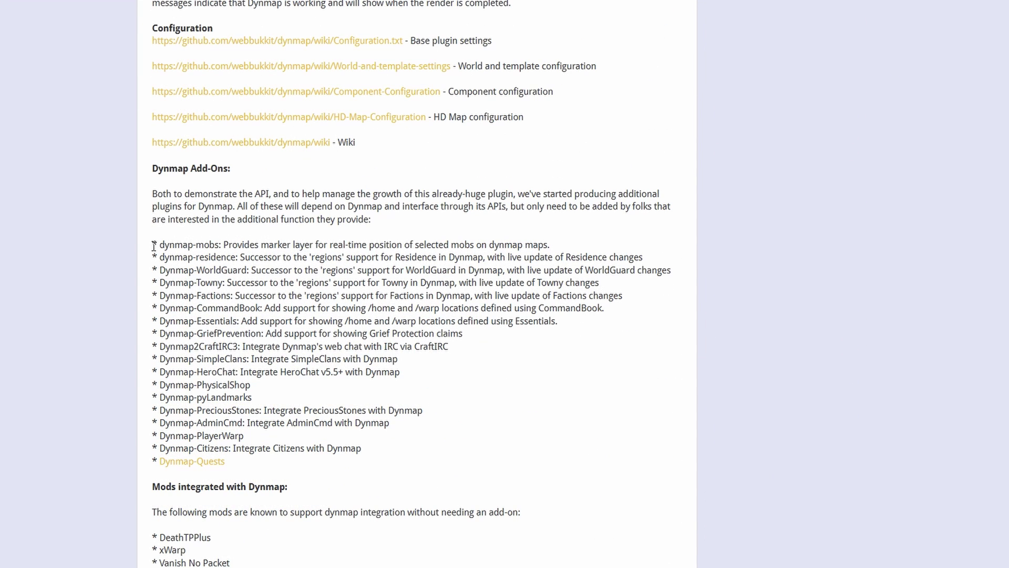
{"action": "left_click_drag", "start_coordinate": [157, 243], "coordinate": [386, 450]}
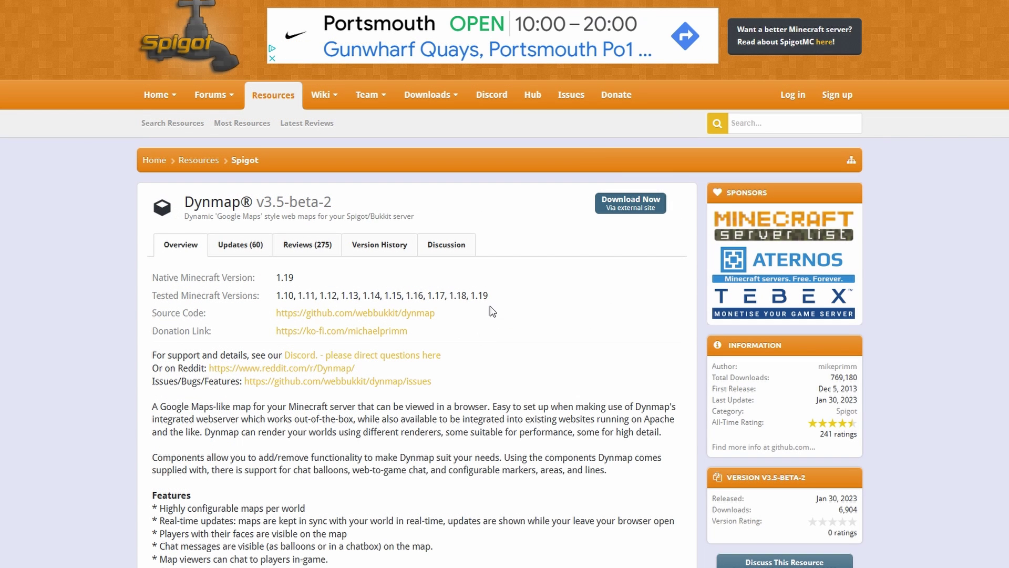
Open the Commands page of the dynmap GitHub wiki via the Source Code link.
{"action": "left_click", "coordinate": [327, 315]}
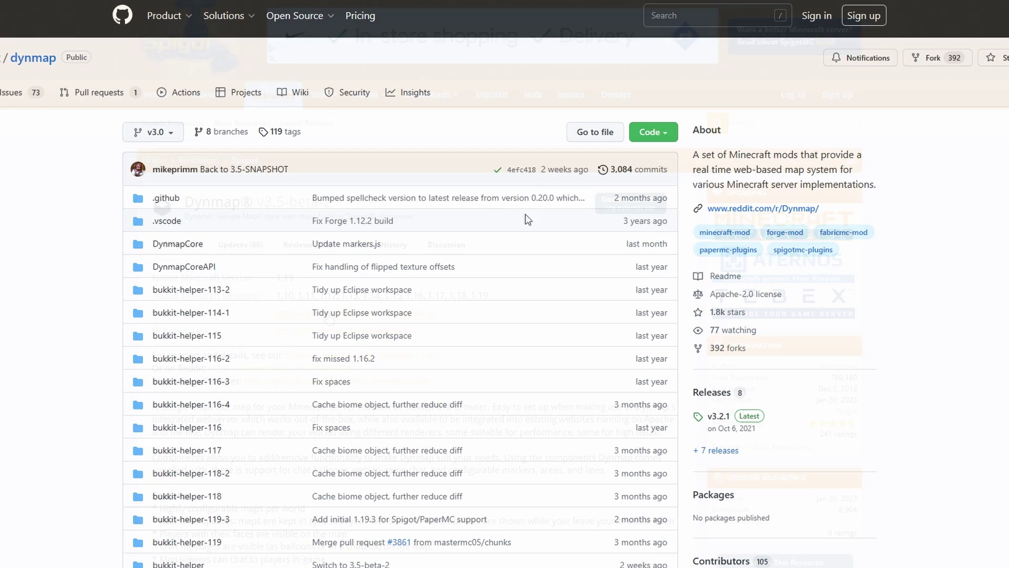
{"action": "left_click", "coordinate": [301, 95]}
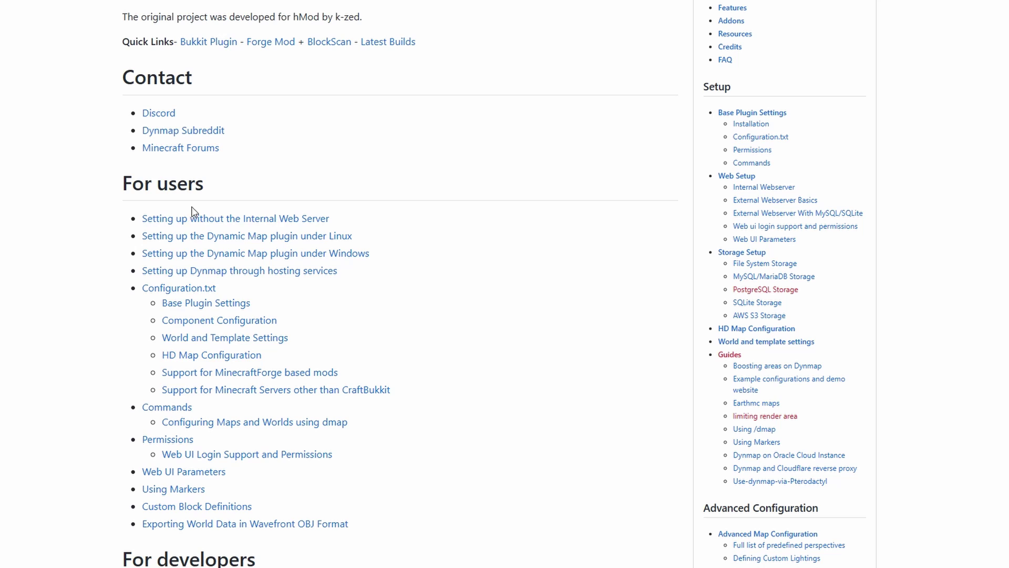
{"action": "left_click", "coordinate": [180, 410]}
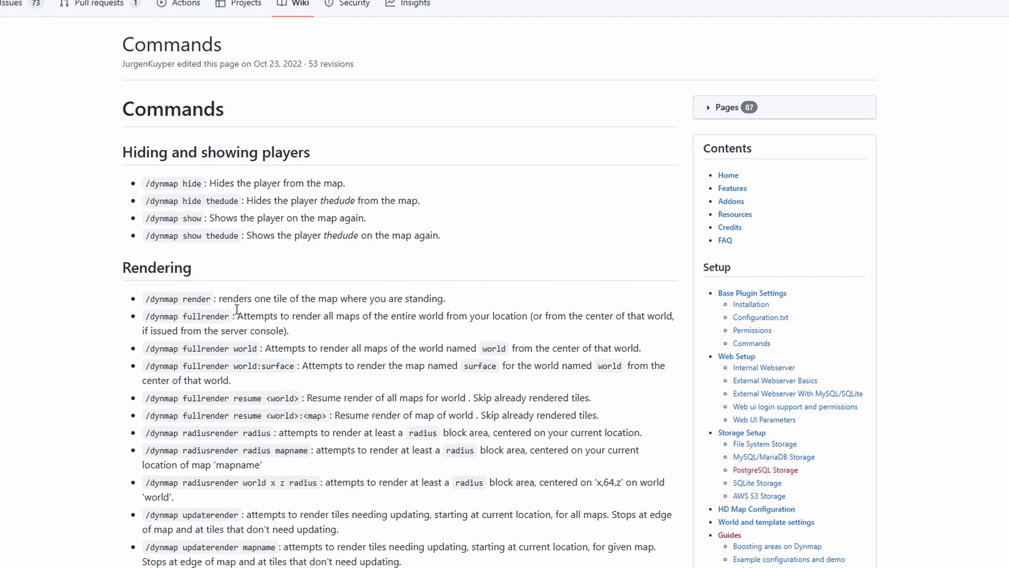
Copy the /dmarker add command syntax from the Markers section.
{"action": "scroll", "coordinate": [237, 310], "scroll_direction": "down", "scroll_amount": 2}
{"action": "scroll", "coordinate": [238, 307], "scroll_direction": "down", "scroll_amount": 2}
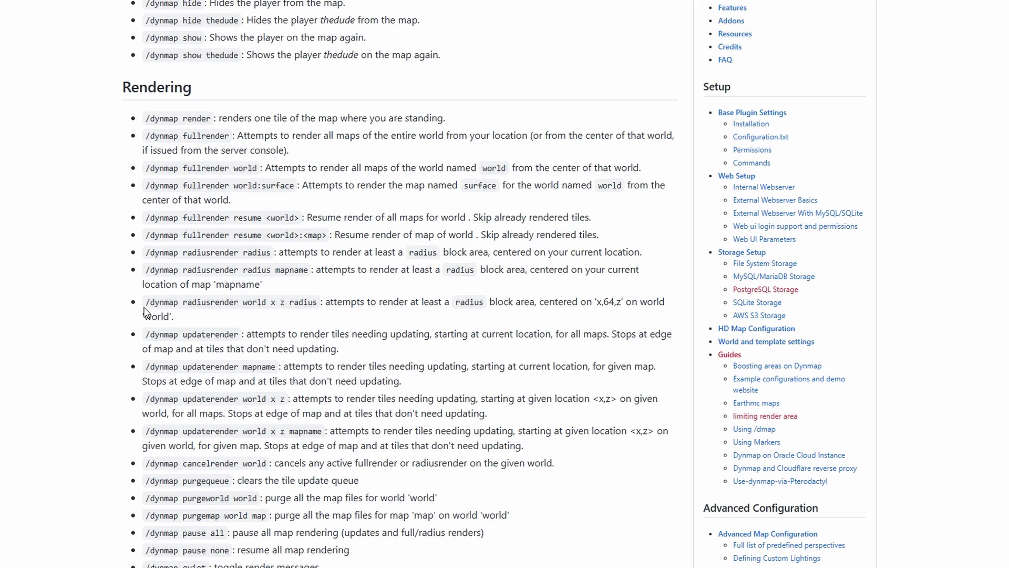
{"action": "scroll", "coordinate": [186, 300], "scroll_direction": "down", "scroll_amount": 2}
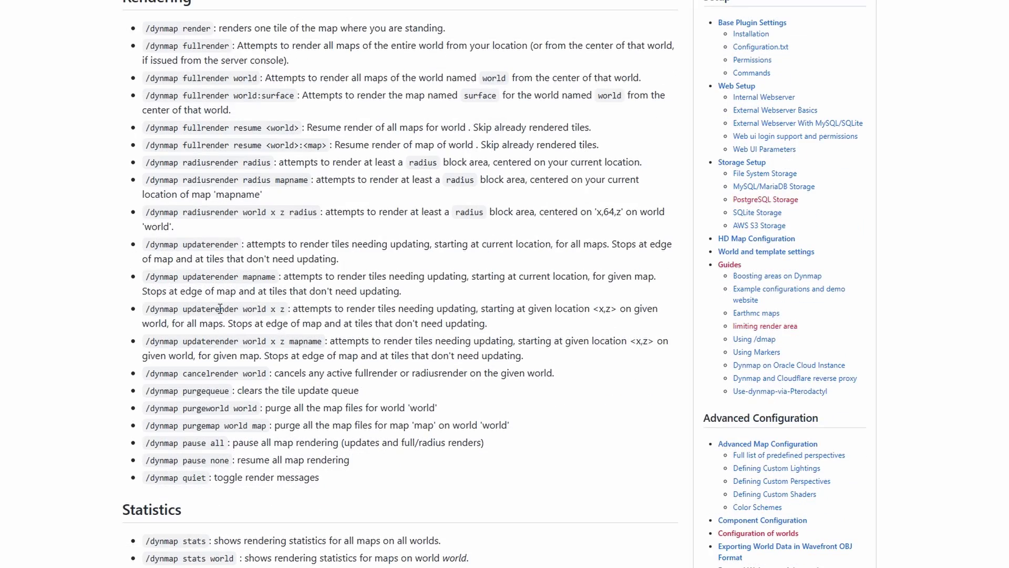
{"action": "scroll", "coordinate": [220, 308], "scroll_direction": "down", "scroll_amount": 8}
{"action": "scroll", "coordinate": [173, 187], "scroll_direction": "down", "scroll_amount": 4}
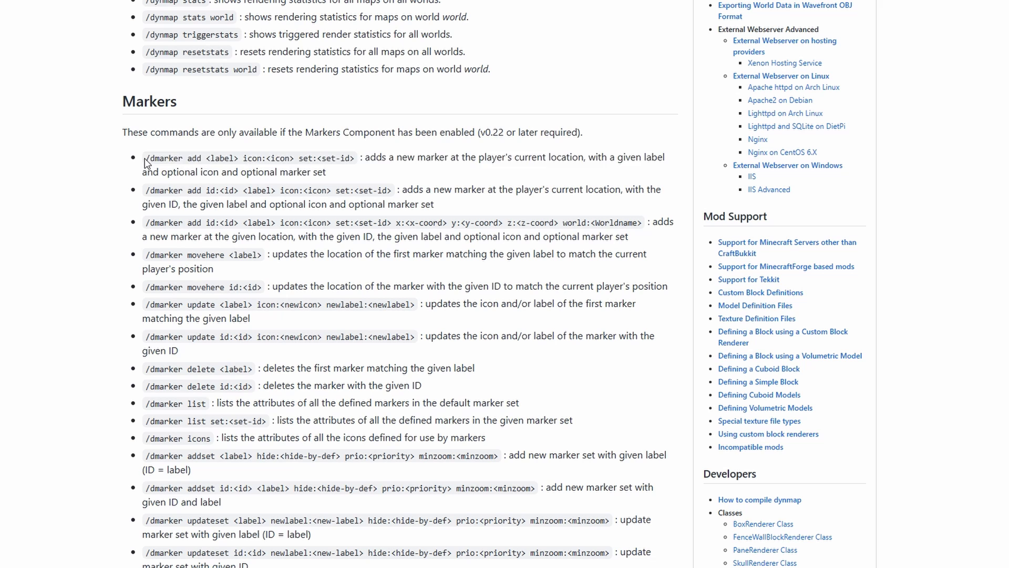
{"action": "mouse_move", "coordinate": [145, 161]}
{"action": "left_mouse_down"}
{"action": "mouse_move", "coordinate": [300, 169]}
{"action": "mouse_move", "coordinate": [337, 135]}
{"action": "mouse_move", "coordinate": [355, 158]}
{"action": "left_mouse_up"}
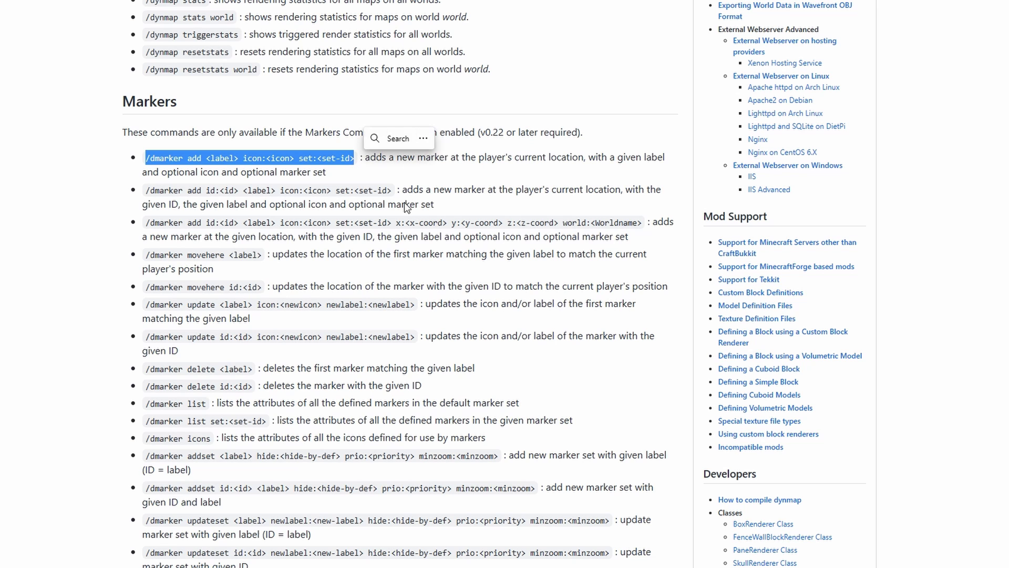
{"action": "left_click", "coordinate": [430, 175]}
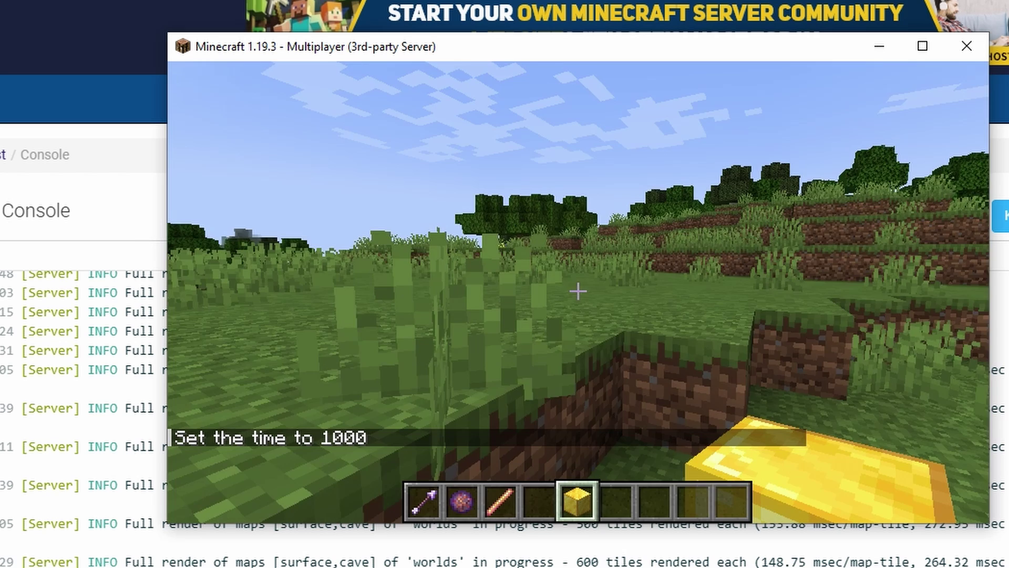
Add a marker labelled 'Test' with icon:building at the player's position via /dmarker add.
{"action": "key", "text": "t"}
{"action": "type", "text": "/dmarker add <label> icon:<icon>"}
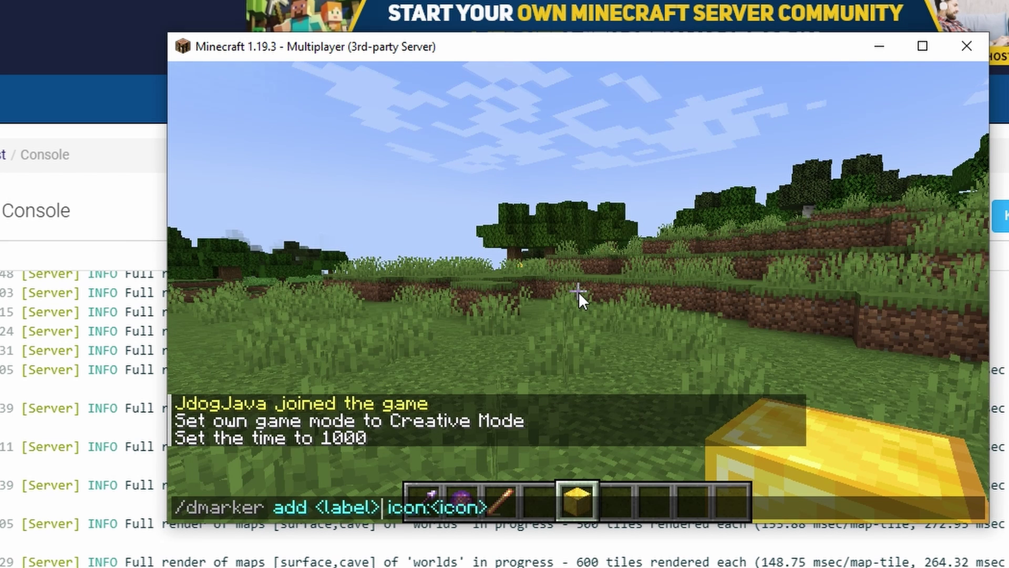
{"action": "key", "text": "Left"}
{"action": "key", "text": "Left"}
{"action": "key", "text": "Left"}
{"action": "key", "text": "Left"}
{"action": "key", "text": "Left"}
{"action": "key", "text": "Left"}
{"action": "key", "text": "Left"}
{"action": "key", "text": "Left"}
{"action": "key", "text": "Left"}
{"action": "key", "text": "Left"}
{"action": "key", "text": "Left"}
{"action": "key", "text": "Left"}
{"action": "key", "text": "BackSpace"}
{"action": "key", "text": "BackSpace"}
{"action": "key", "text": "BackSpace"}
{"action": "key", "text": "BackSpace"}
{"action": "key", "text": "BackSpace"}
{"action": "key", "text": "BackSpace"}
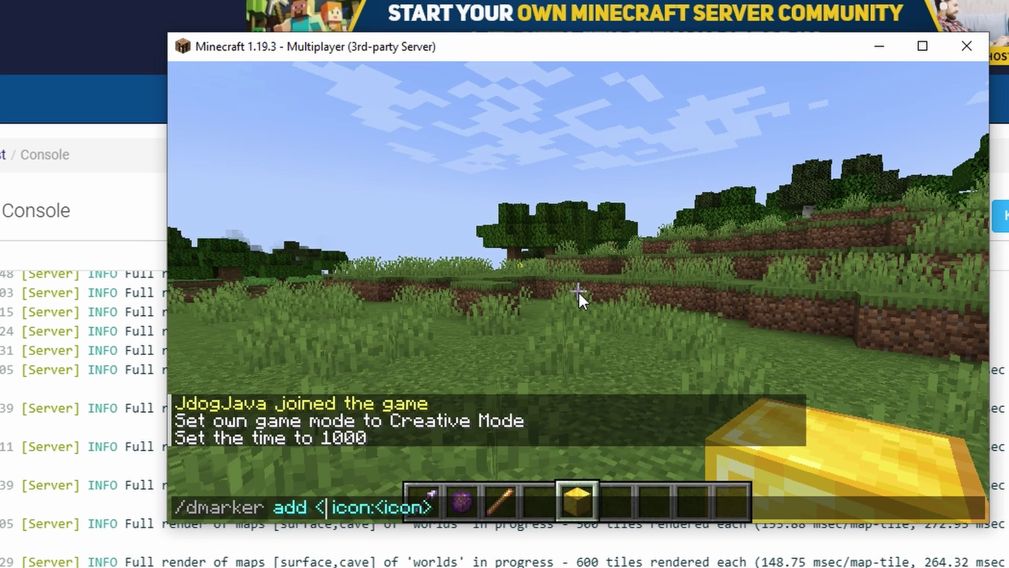
{"action": "key", "text": "BackSpace"}
{"action": "type", "text": "Test"}
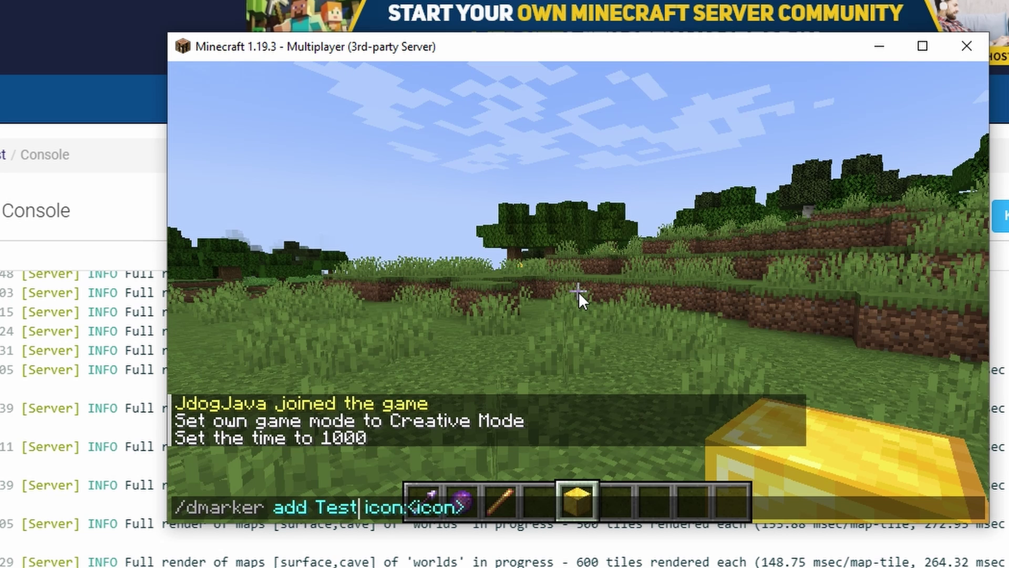
{"action": "key", "text": "Right"}
{"action": "key", "text": "Right"}
{"action": "key", "text": "Right"}
{"action": "key", "text": "Right"}
{"action": "key", "text": "Right"}
{"action": "key", "text": "Right"}
{"action": "key", "text": "Right"}
{"action": "key", "text": "BackSpace"}
{"action": "key", "text": "BackSpace"}
{"action": "key", "text": "BackSpace"}
{"action": "key", "text": "BackSpace"}
{"action": "key", "text": "BackSpace"}
{"action": "key", "text": "BackSpace"}
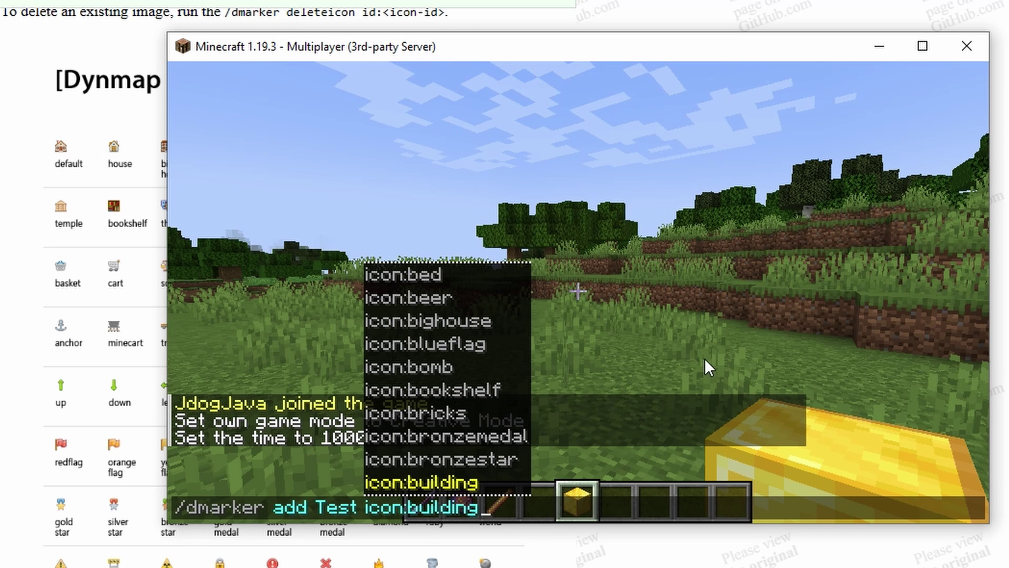
{"action": "key", "text": "Return"}
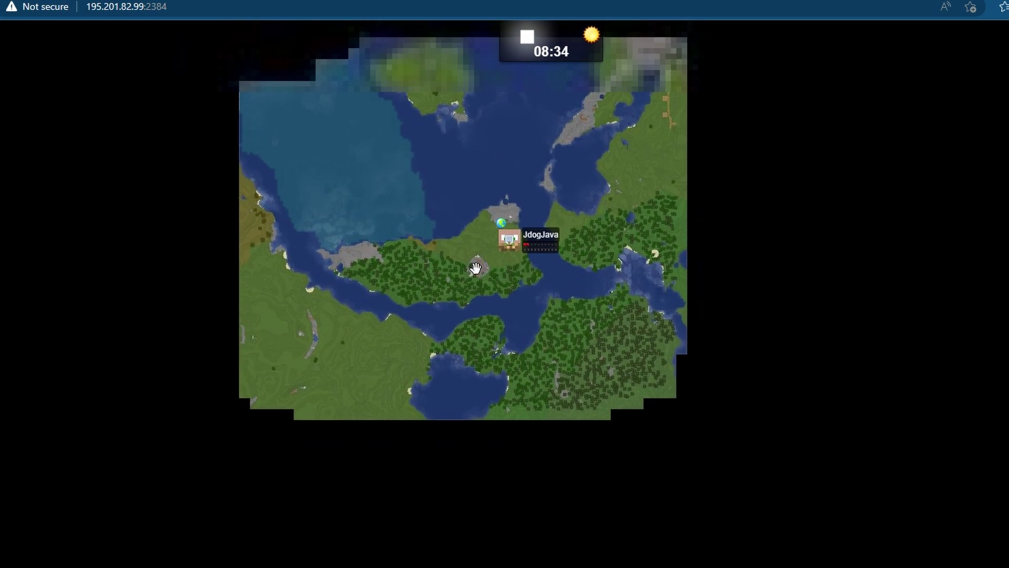
Zoom in on the player's position on the Dynmap web map.
{"action": "scroll", "coordinate": [549, 228], "scroll_direction": "up", "scroll_amount": 2}
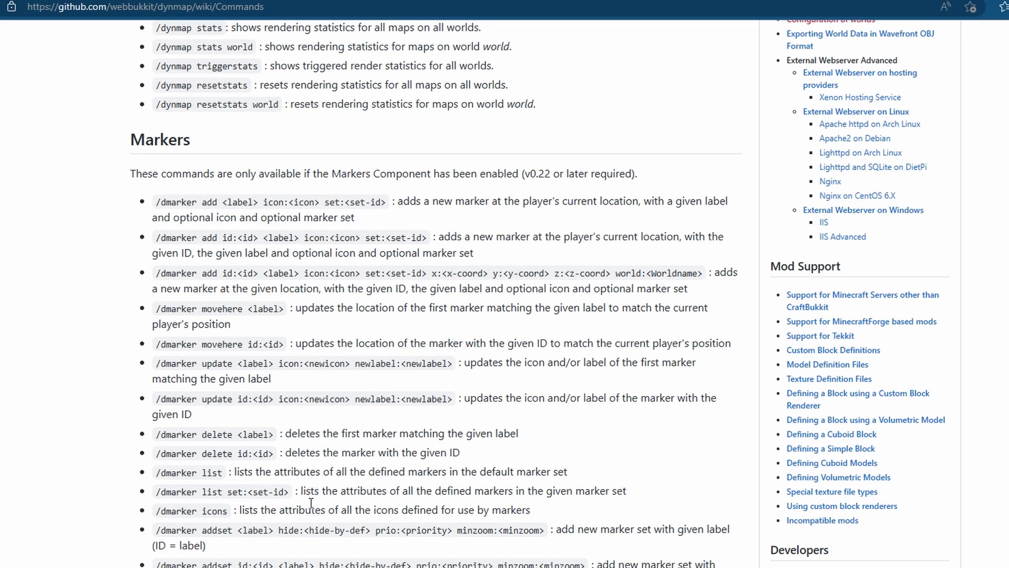
Scroll the Commands page through the area, circle and line dmarker commands.
{"action": "scroll", "coordinate": [311, 503], "scroll_direction": "down", "scroll_amount": 15}
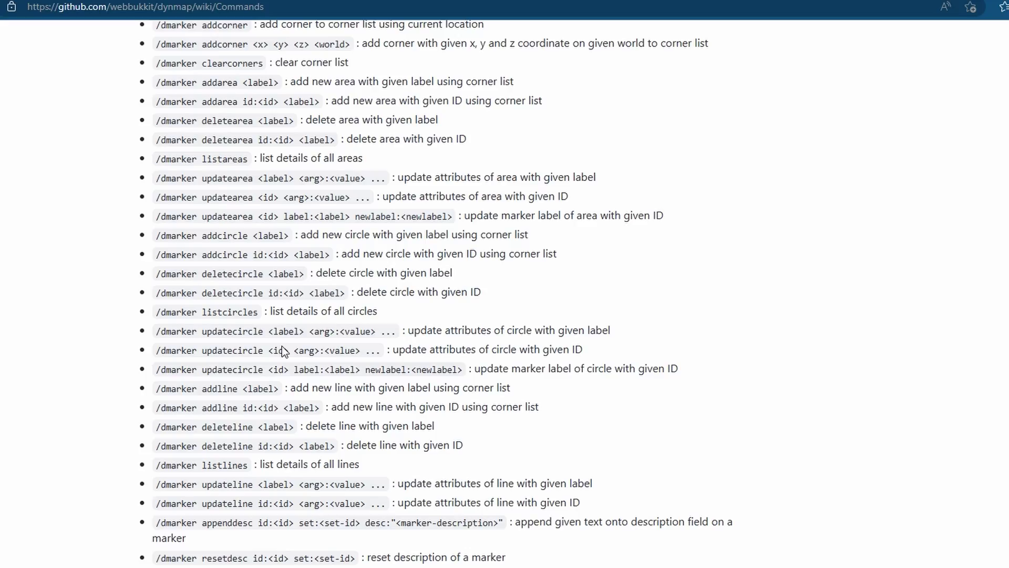